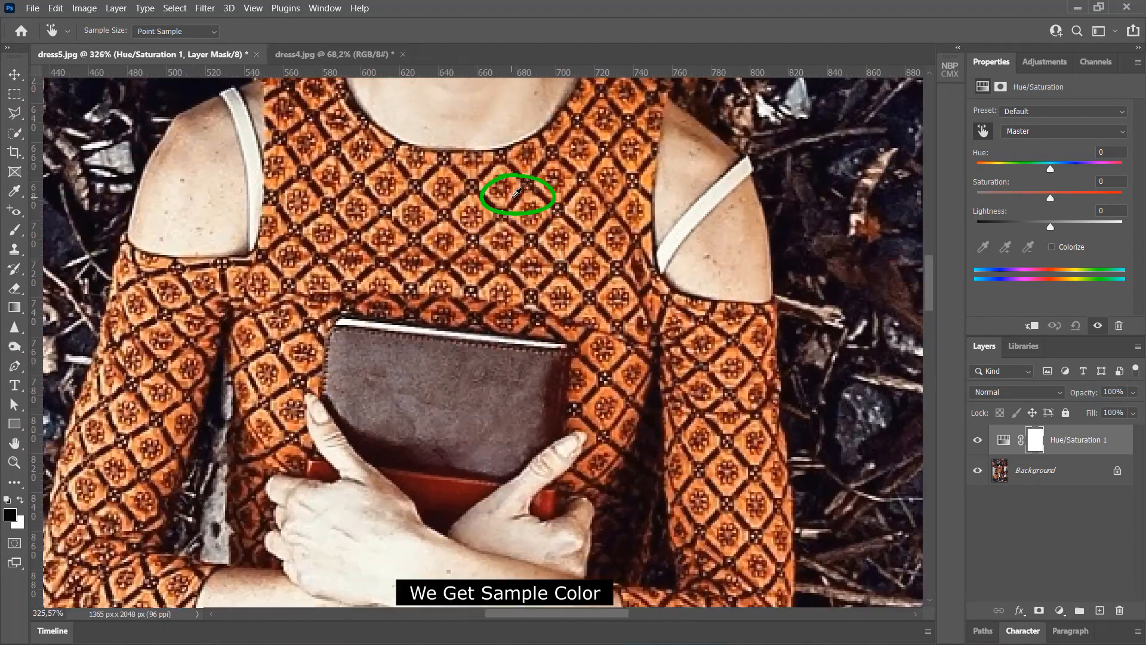
Sample the dress's orange in the Hue/Saturation adjustment and shift the Reds hue to about -82 for a purple scheme.
scroll(534, 191, down, 6)
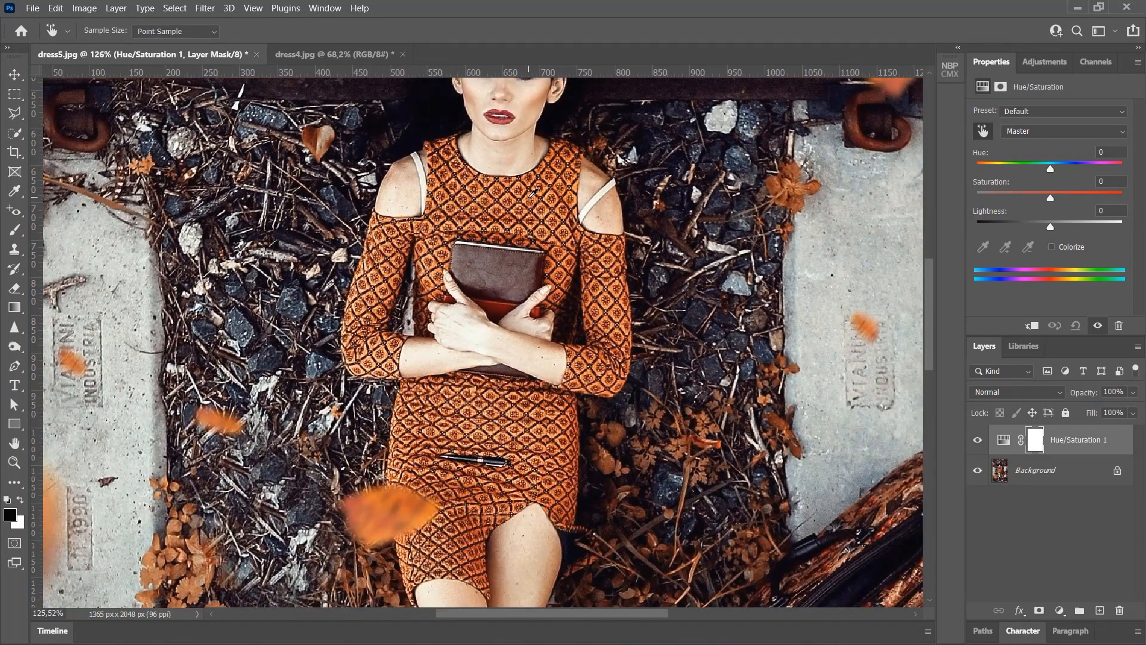
click(535, 199)
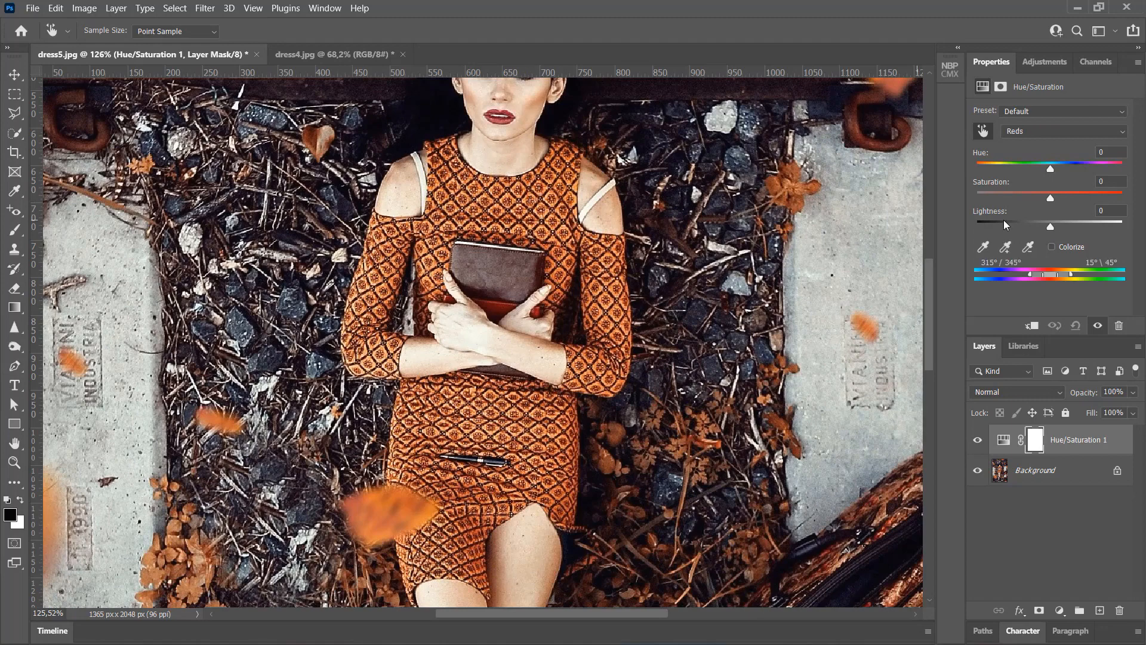
scroll(817, 231, down, 3)
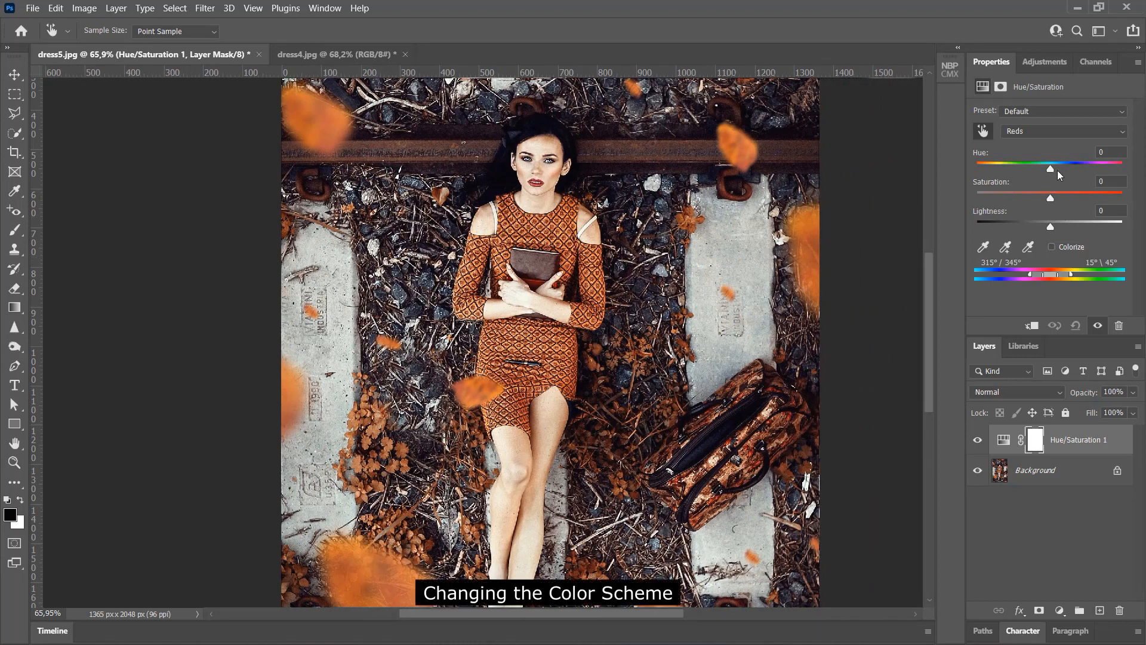
drag(1043, 171, 1012, 173)
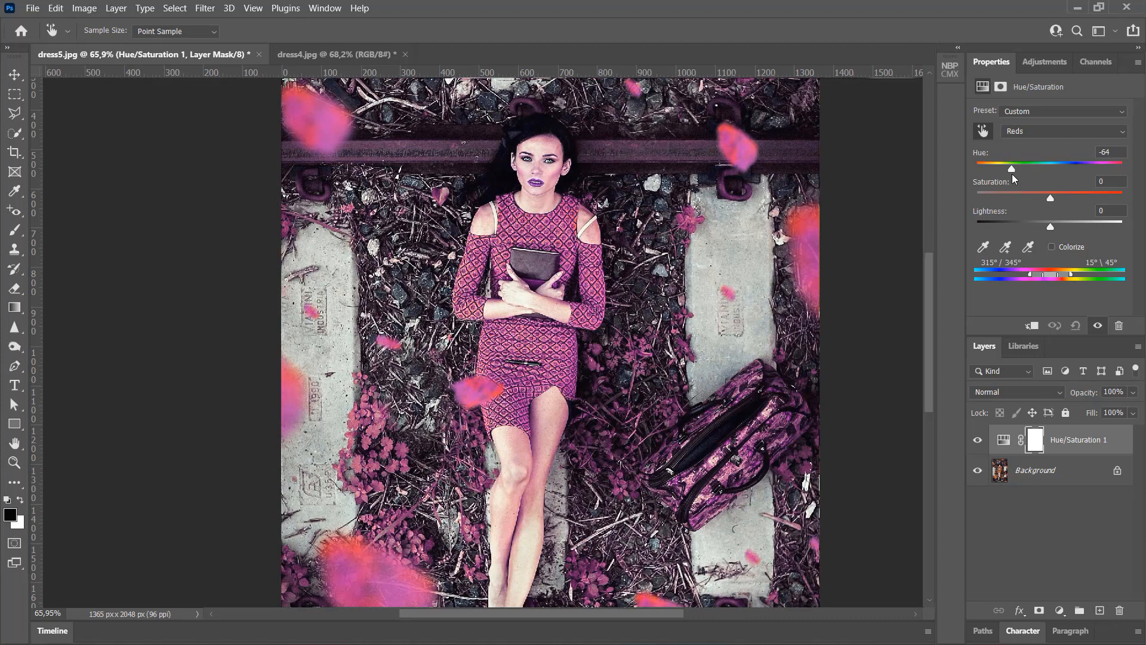
mouse_move(1011, 175)
mouse_down()
mouse_move(1002, 176)
mouse_move(1089, 184)
mouse_move(1004, 189)
mouse_up()
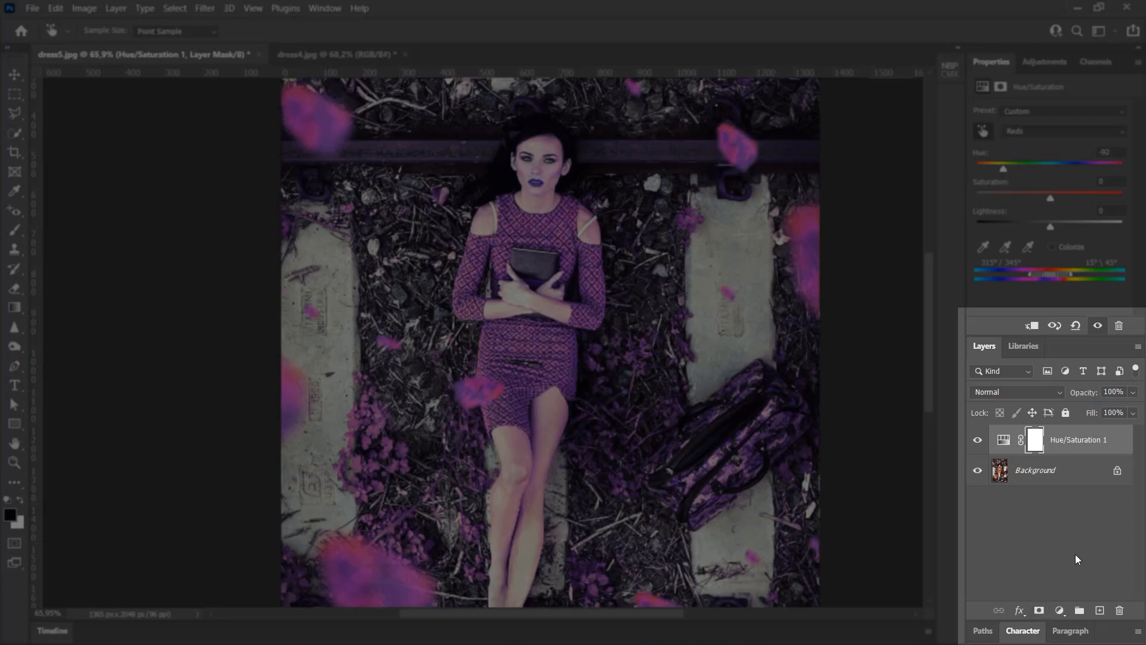
Create a layer group with a white layer mask and place the Hue/Saturation 1 layer inside it.
click(1081, 610)
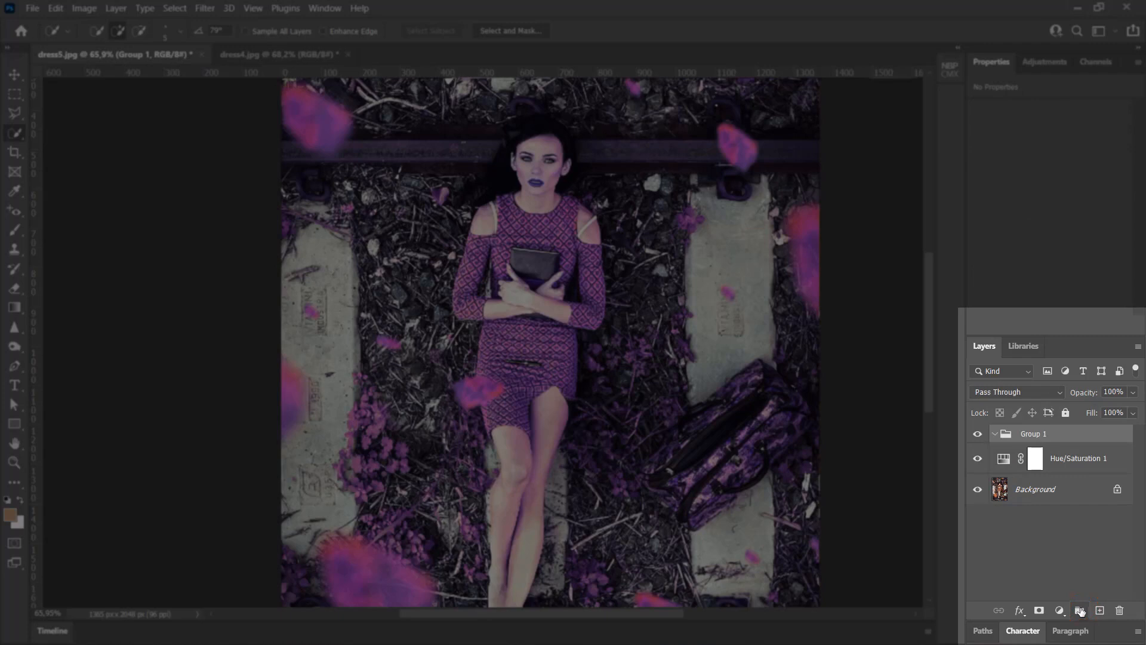
click(1041, 610)
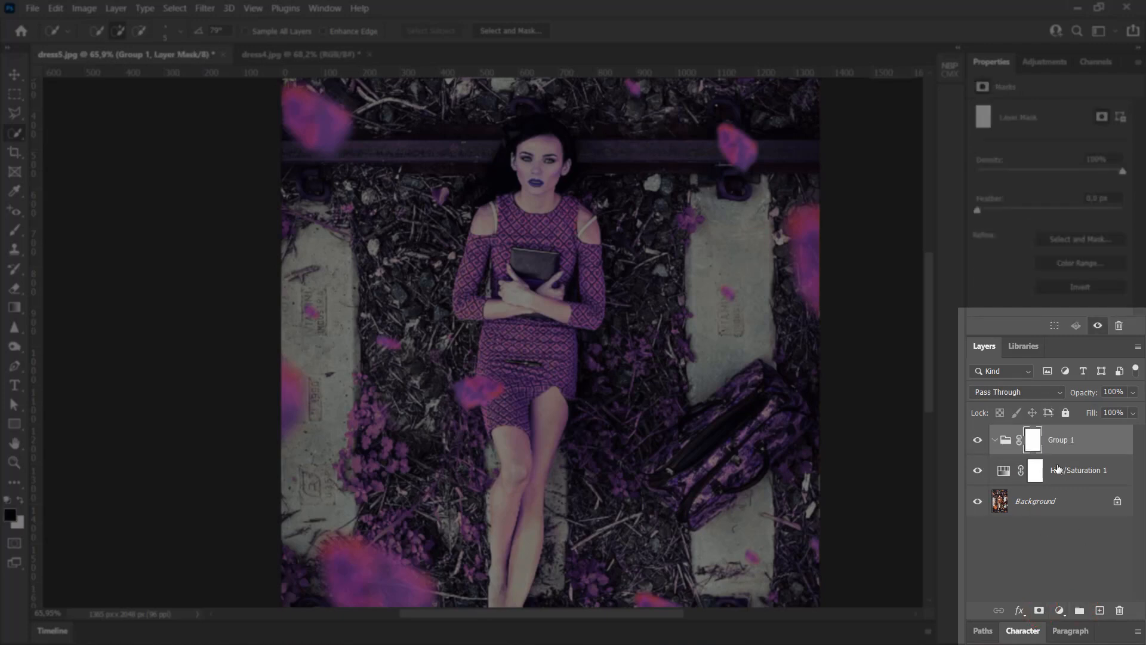
drag(1066, 473, 1072, 436)
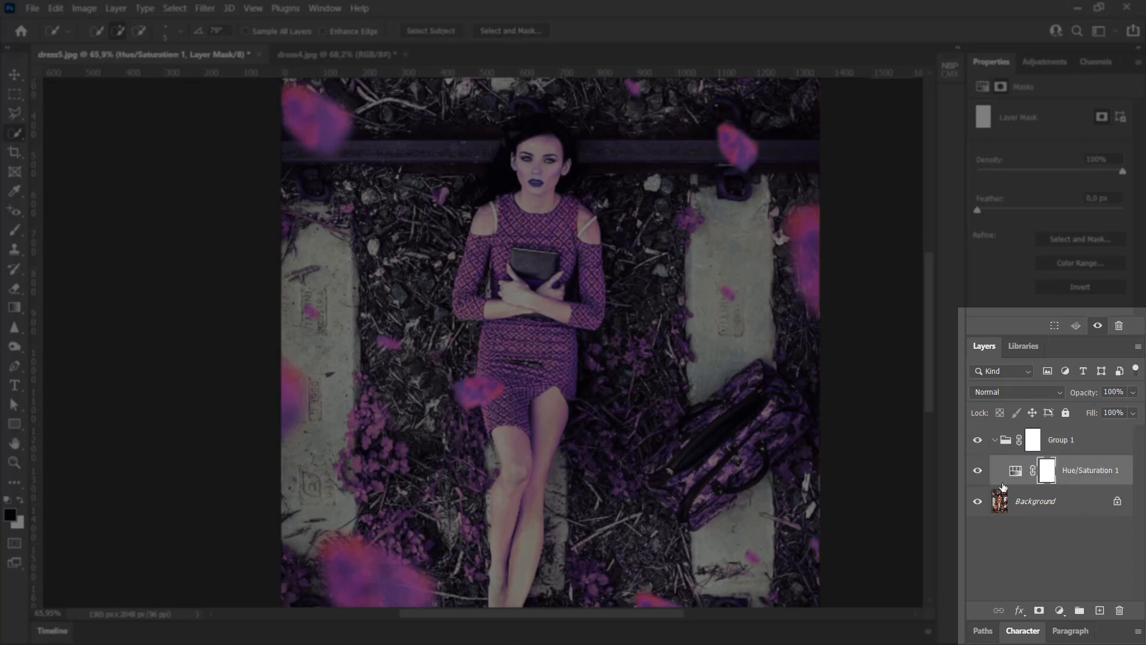
click(994, 441)
click(994, 440)
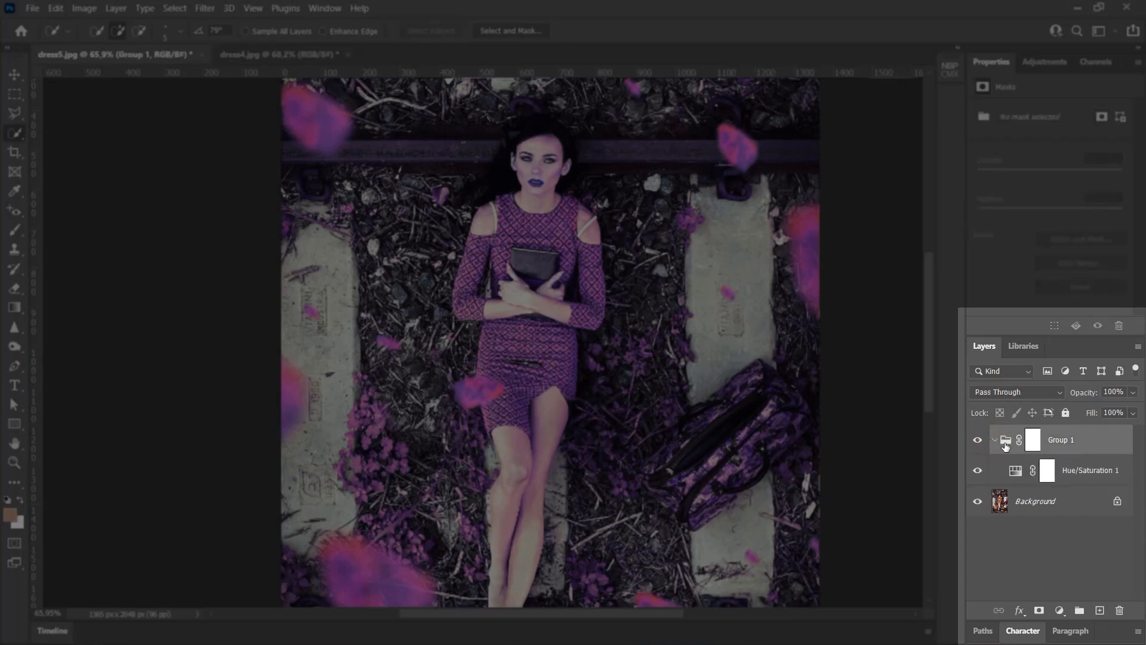
Paint black on the Group 1 mask over the woman's chest and book with the soft 240 px brush.
click(1037, 446)
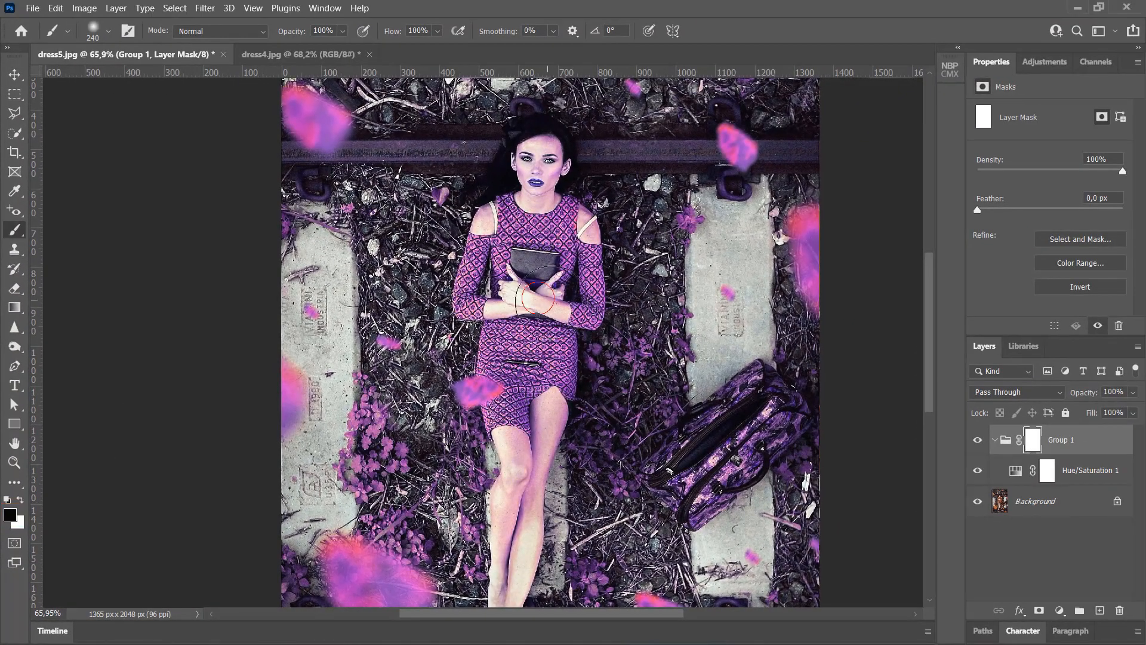
mouse_move(545, 270)
mouse_down()
mouse_move(537, 251)
mouse_move(529, 266)
mouse_move(539, 279)
mouse_up()
Switch to a Hard Round brush of 96 px and mask the recolouring off the face, shoulders and upper dress.
scroll(530, 260, up, 5)
scroll(546, 227, up, 5)
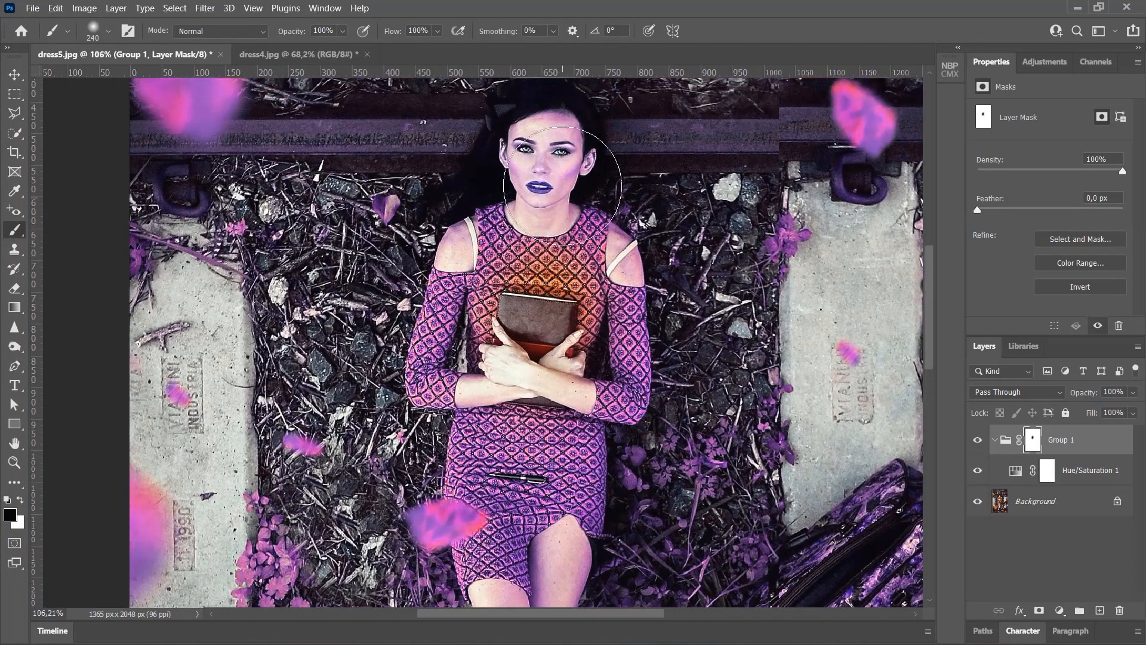
scroll(563, 193, up, 6)
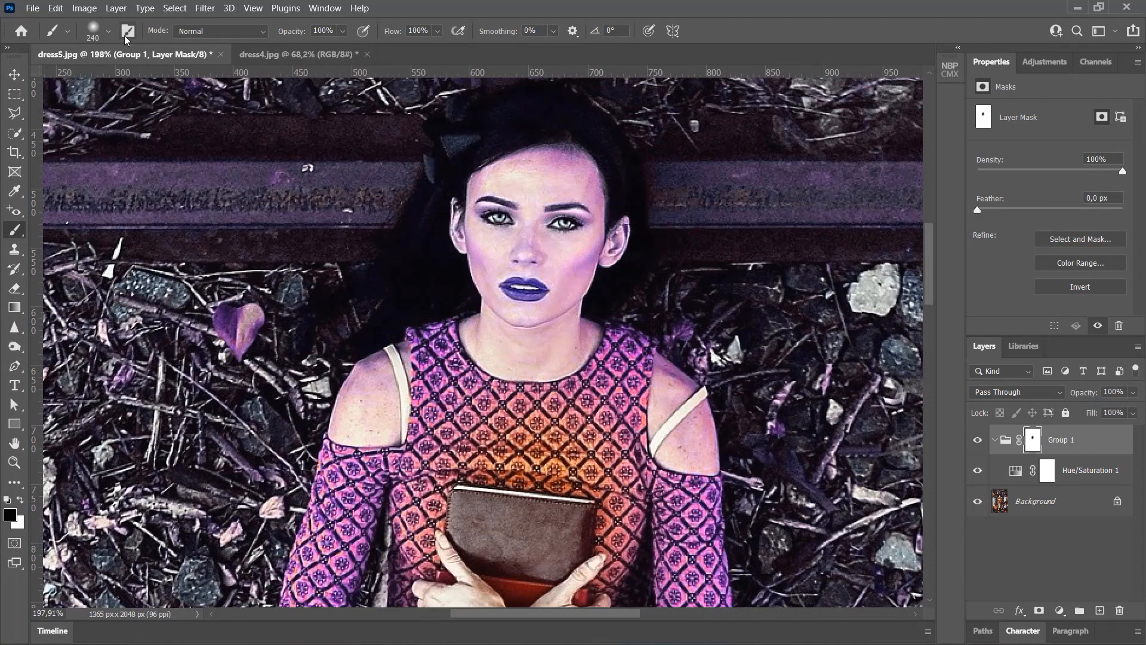
click(109, 32)
click(90, 261)
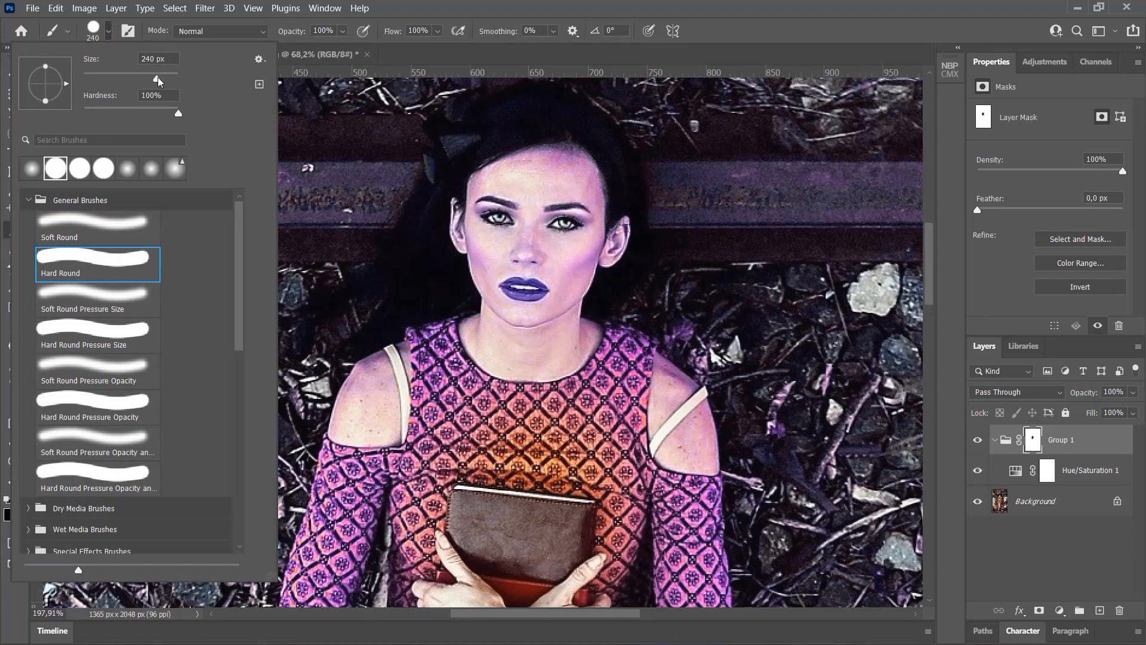
click(600, 17)
mouse_move(540, 230)
mouse_down()
mouse_move(454, 204)
mouse_move(420, 206)
mouse_up()
mouse_move(551, 196)
mouse_down()
mouse_move(575, 230)
mouse_move(544, 256)
mouse_move(544, 361)
mouse_move(513, 225)
mouse_move(523, 189)
mouse_move(519, 215)
mouse_move(517, 203)
mouse_move(500, 221)
mouse_move(545, 352)
mouse_move(530, 361)
mouse_move(529, 406)
mouse_move(489, 353)
mouse_move(482, 364)
mouse_move(447, 350)
mouse_move(431, 457)
mouse_move(437, 372)
mouse_move(382, 421)
mouse_move(374, 479)
mouse_move(421, 492)
mouse_move(550, 369)
mouse_move(588, 364)
mouse_move(615, 396)
mouse_move(631, 392)
mouse_move(660, 415)
mouse_move(667, 494)
mouse_move(624, 425)
mouse_up()
Mask the recolouring off the forearms and sleeves, reducing the hard brush to 37 px for the edges.
scroll(615, 419, down, 1)
scroll(615, 420, down, 6)
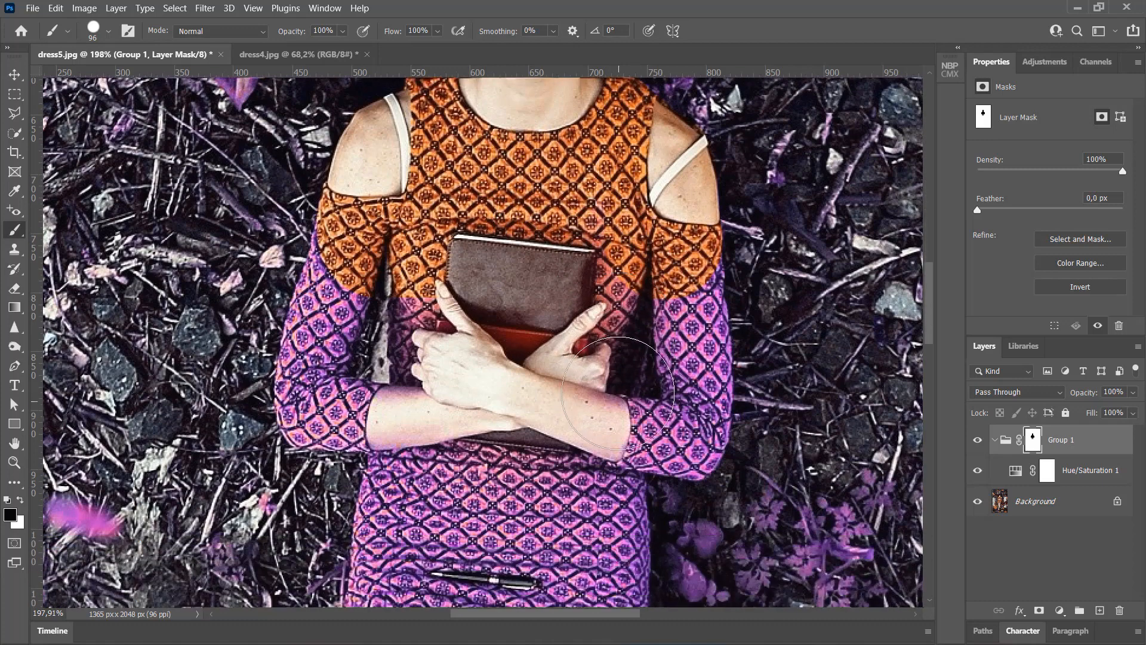
mouse_move(618, 391)
mouse_down()
mouse_move(501, 341)
mouse_move(429, 388)
mouse_move(418, 287)
mouse_move(427, 451)
mouse_move(385, 305)
mouse_move(328, 269)
mouse_move(364, 287)
mouse_move(342, 312)
mouse_move(326, 369)
mouse_move(349, 413)
mouse_move(502, 441)
mouse_up()
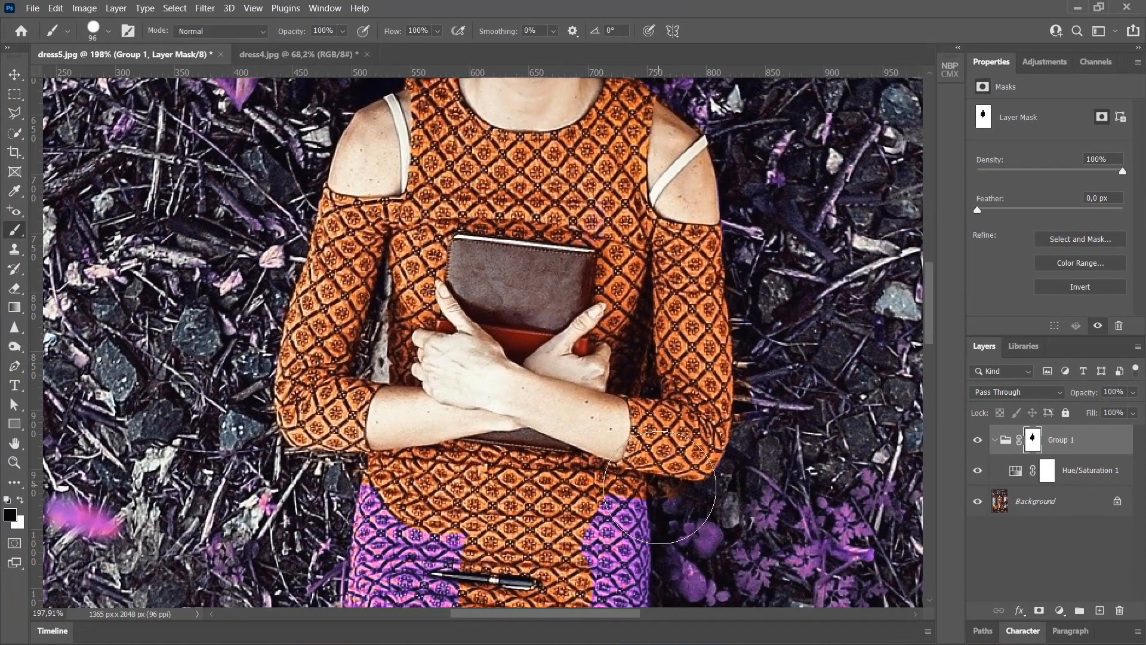
mouse_move(637, 234)
mouse_down()
mouse_move(699, 329)
mouse_move(694, 446)
mouse_up()
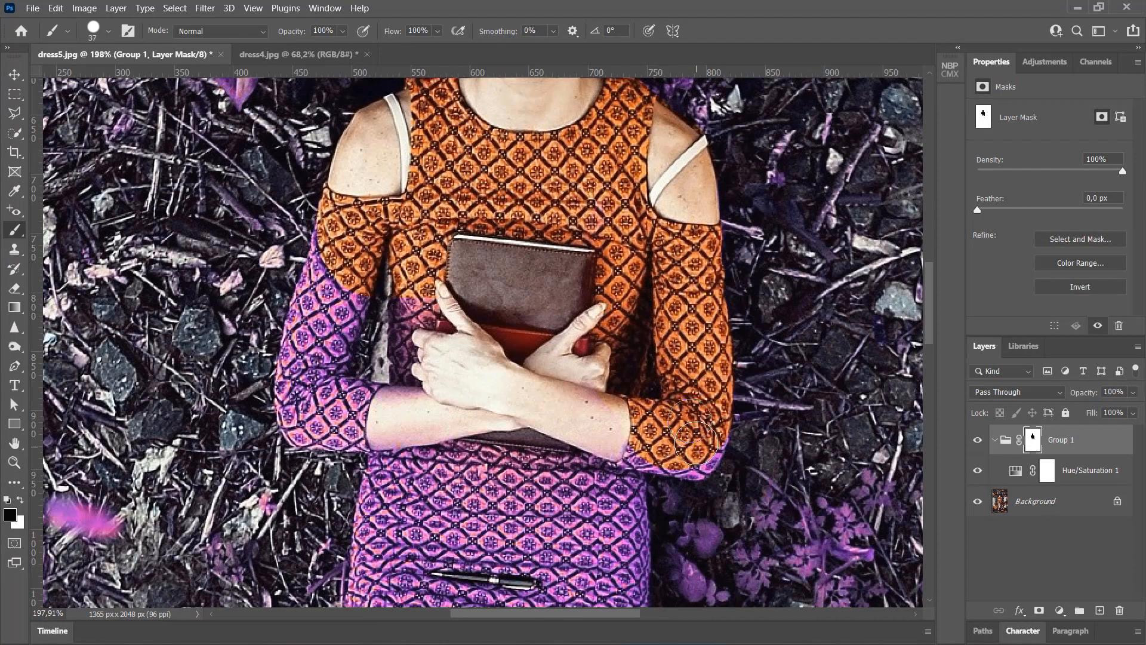
Enlarge the brush to 56 px and paint the mask over the skirt and thighs, leaving the area around the leaf.
scroll(513, 293, down, 5)
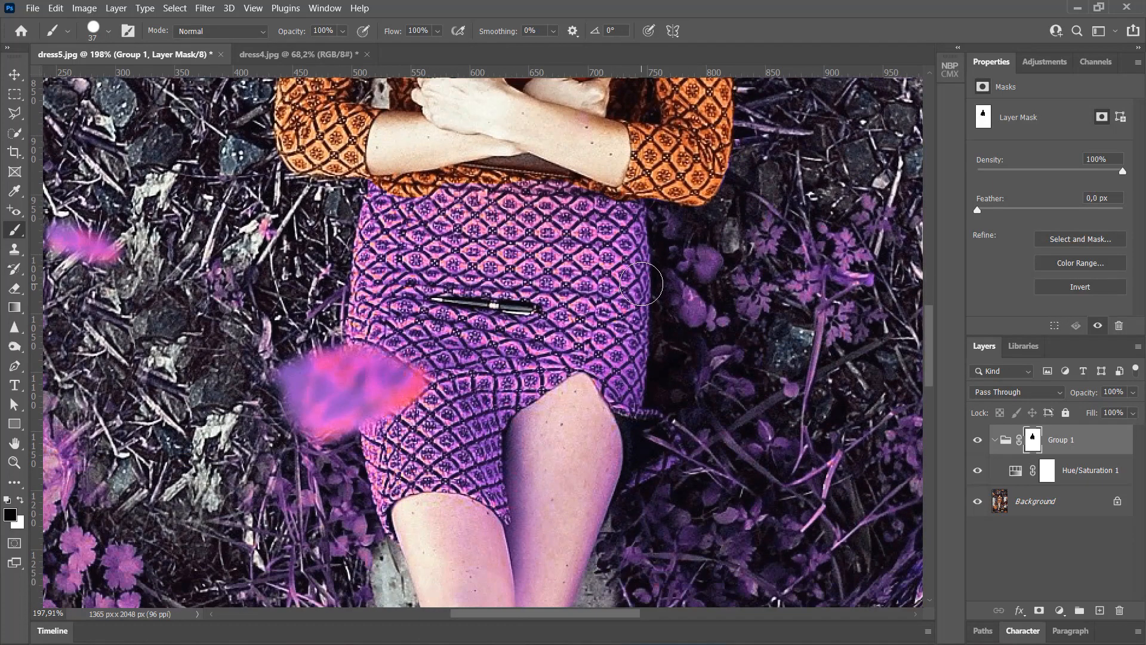
key(bracketright)
mouse_move(568, 192)
mouse_down()
mouse_move(632, 305)
mouse_move(613, 240)
mouse_move(609, 402)
mouse_move(486, 261)
mouse_up()
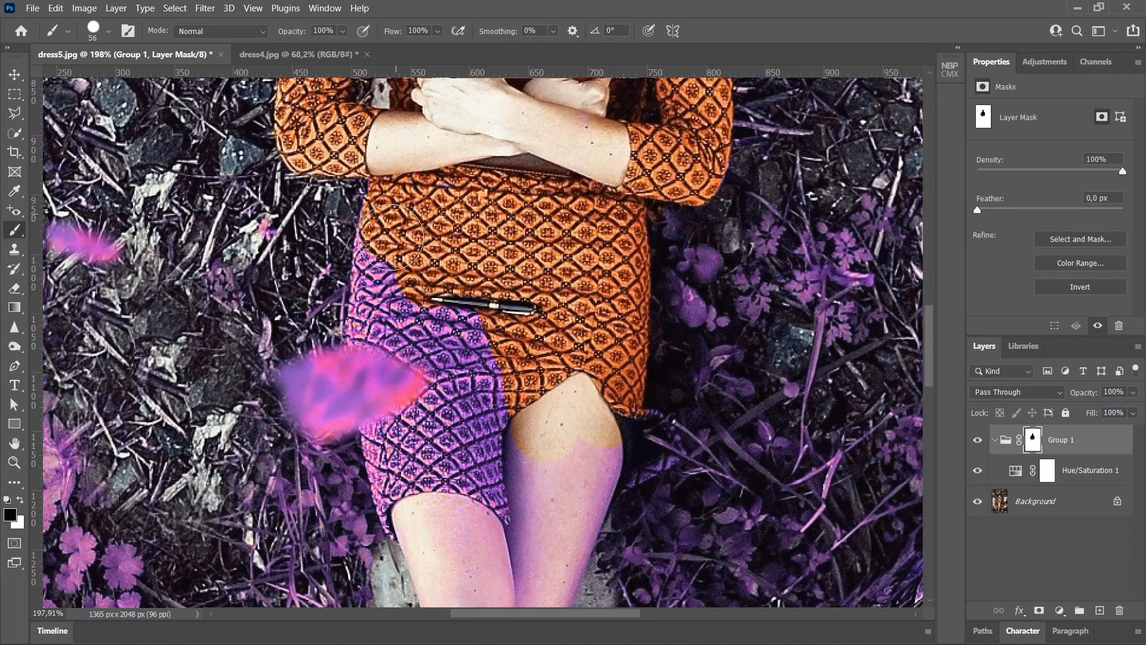
mouse_move(505, 356)
mouse_down()
mouse_move(579, 453)
mouse_move(561, 537)
mouse_move(453, 573)
mouse_move(437, 462)
mouse_move(418, 513)
mouse_up()
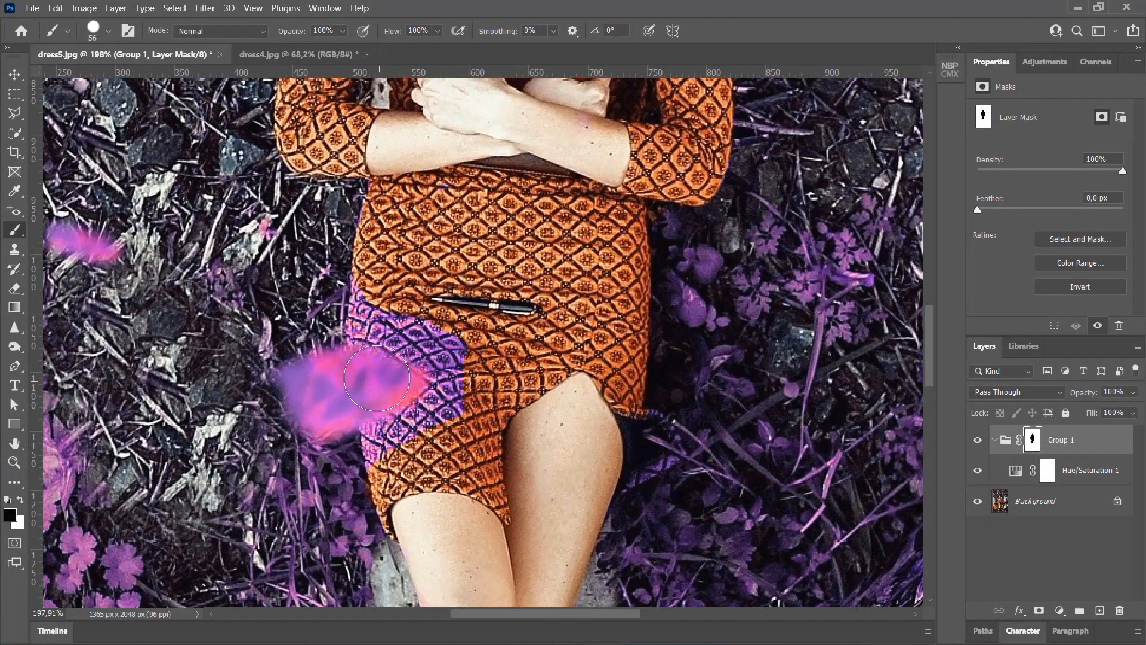
Switch to the Soft Round brush at 56 px and mask the remaining skirt fabric around the blurred leaf.
click(110, 42)
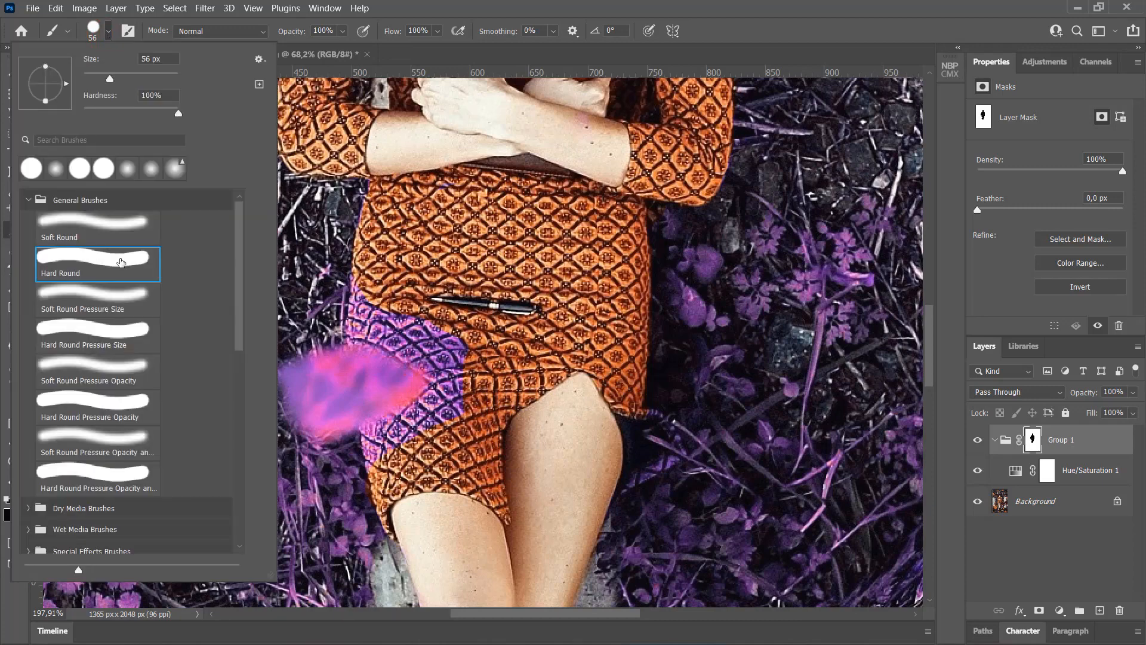
click(122, 229)
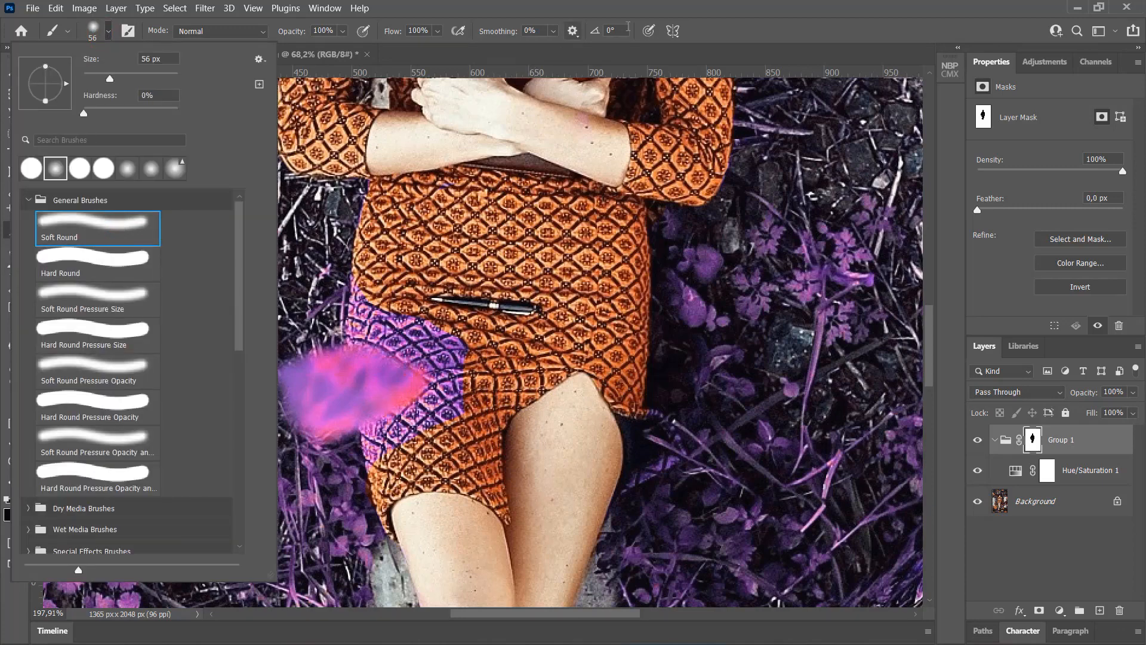
click(711, 28)
scroll(291, 397, up, 3)
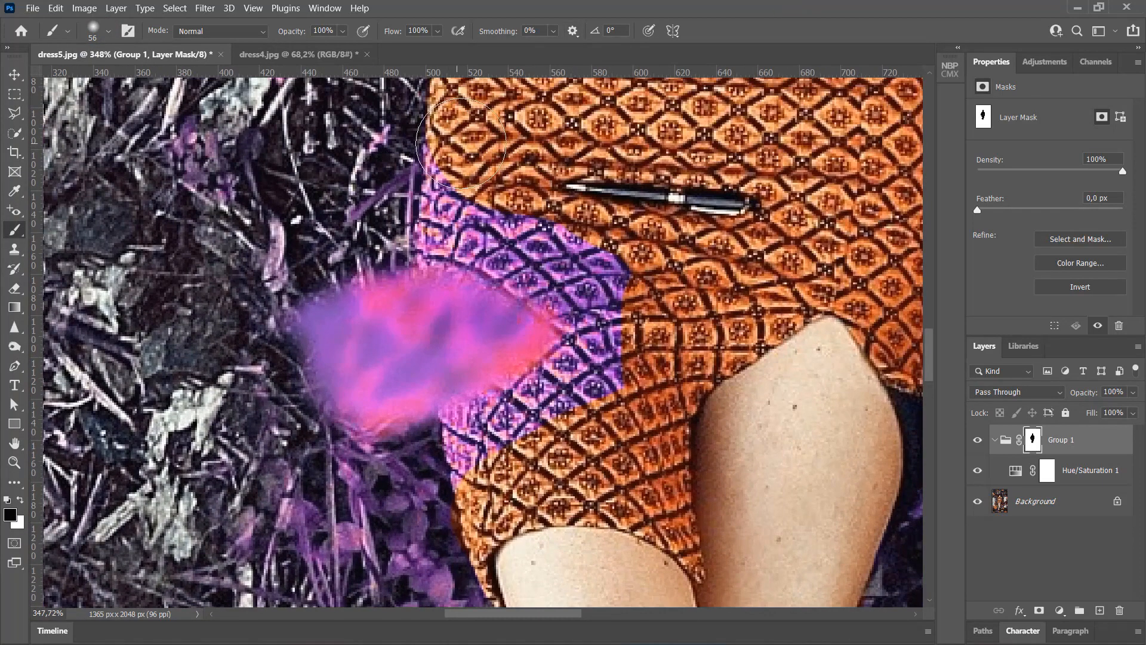
mouse_move(471, 179)
mouse_down()
mouse_move(466, 217)
mouse_move(599, 239)
mouse_move(553, 245)
mouse_move(620, 271)
mouse_move(581, 257)
mouse_move(635, 339)
mouse_move(618, 372)
mouse_move(550, 416)
mouse_move(533, 448)
mouse_move(553, 437)
mouse_move(488, 470)
mouse_up()
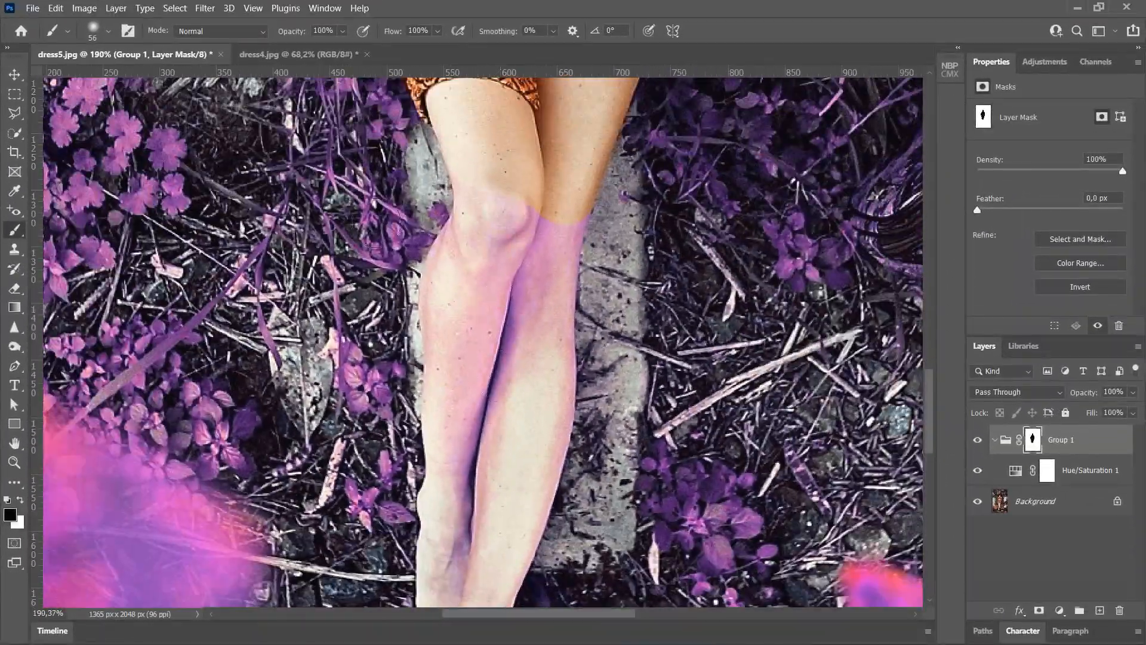
Switch back to the Hard Round brush and paint the mask over the knees, lower legs and feet.
click(108, 31)
click(108, 255)
mouse_move(502, 218)
mouse_down()
mouse_move(454, 269)
mouse_move(454, 318)
mouse_move(510, 296)
mouse_move(518, 329)
mouse_move(557, 211)
mouse_move(537, 447)
mouse_move(498, 574)
mouse_move(472, 367)
mouse_move(448, 472)
mouse_up()
scroll(448, 410, down, 5)
mouse_move(467, 385)
mouse_down()
mouse_move(468, 420)
mouse_move(448, 443)
mouse_up()
scroll(446, 284, down, 5)
Paint the group mask over the upper end and outer side panel of the travel bag with the 56 px hard brush.
scroll(427, 302, up, 4)
scroll(426, 302, up, 6)
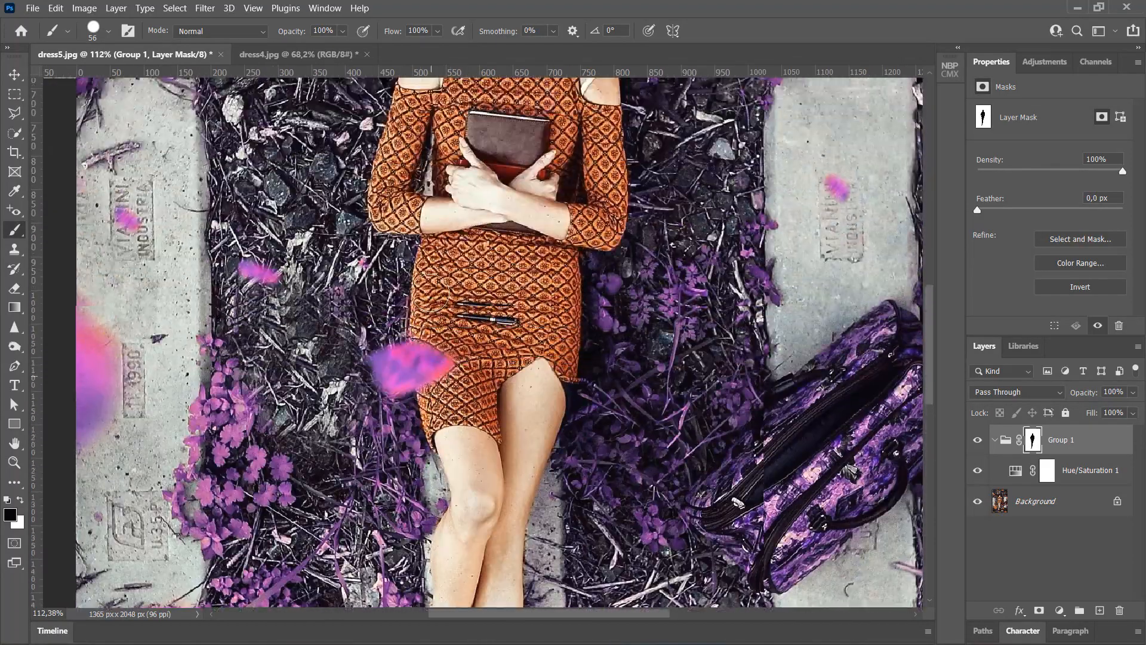
scroll(578, 145, up, 3)
scroll(578, 145, up, 3)
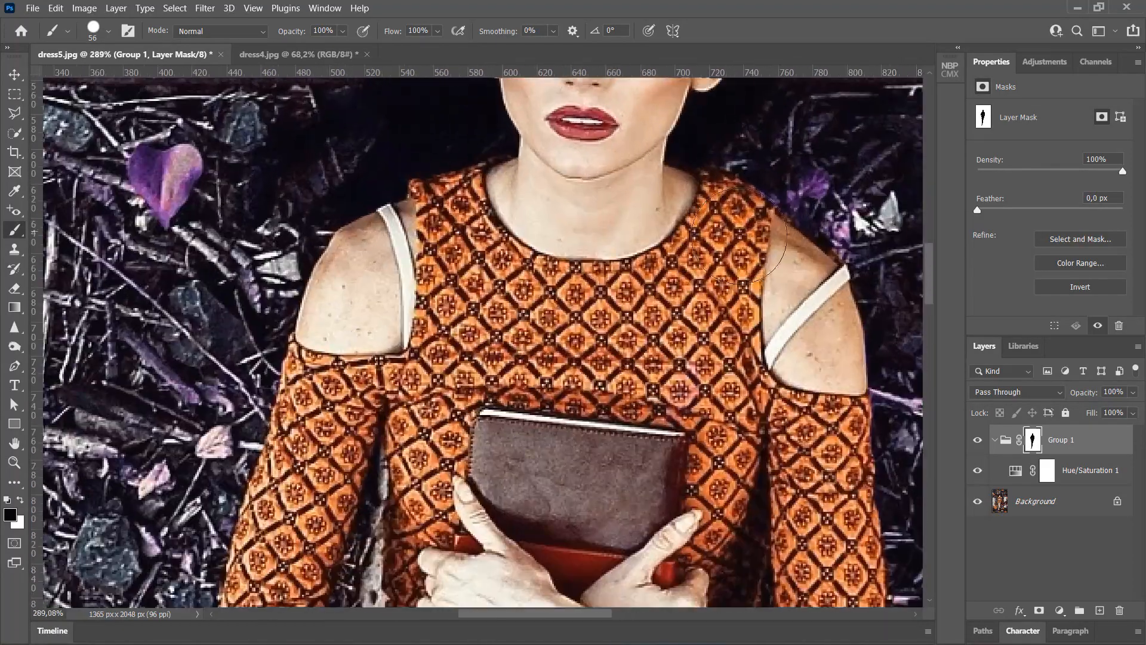
scroll(639, 205, down, 6)
scroll(738, 516, down, 5)
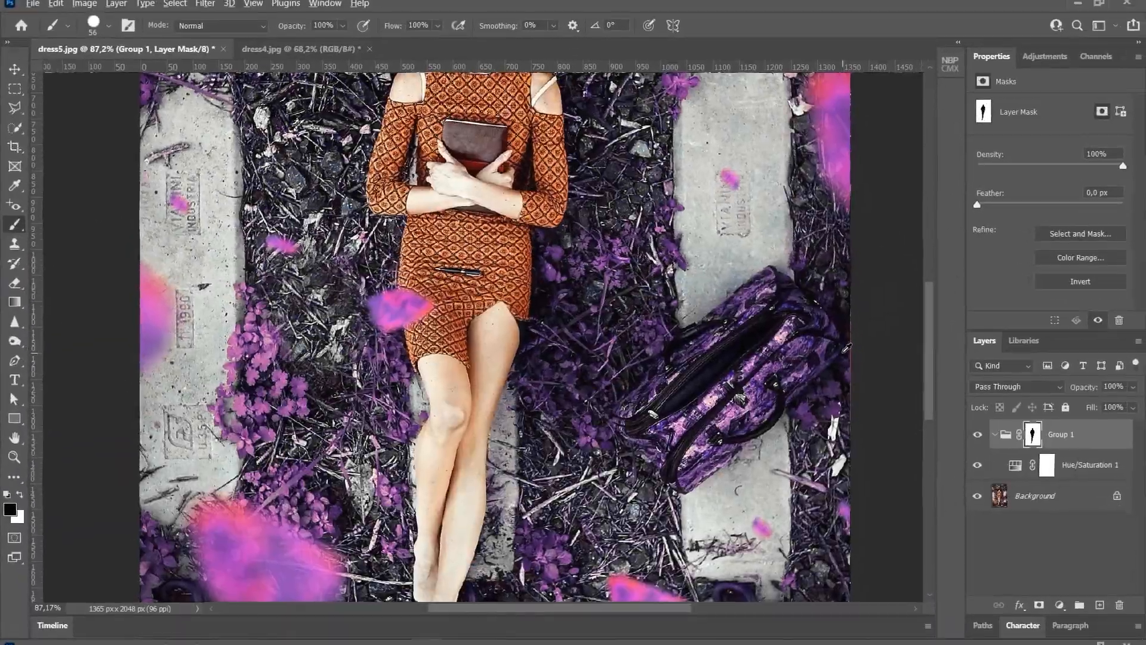
scroll(687, 206, up, 4)
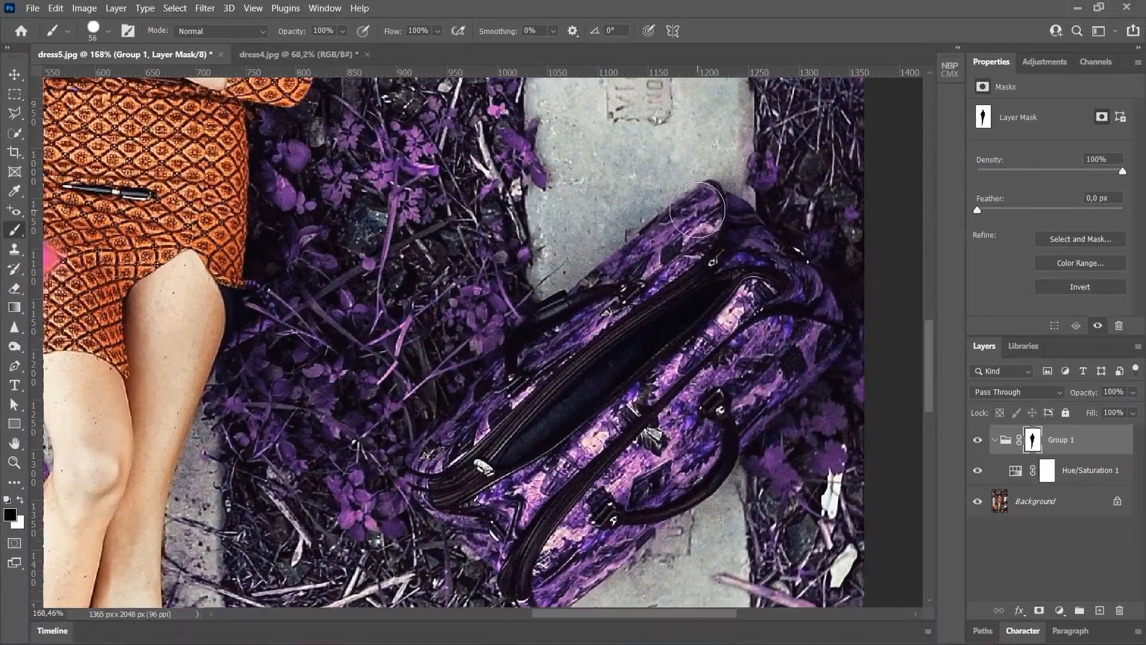
mouse_move(708, 208)
mouse_down()
mouse_move(716, 234)
mouse_move(729, 228)
mouse_move(788, 280)
mouse_move(824, 330)
mouse_move(713, 440)
mouse_up()
mouse_move(739, 374)
mouse_down()
mouse_move(762, 318)
mouse_move(712, 404)
mouse_move(757, 321)
mouse_move(677, 312)
mouse_move(645, 387)
mouse_move(713, 332)
mouse_up()
mouse_move(665, 455)
mouse_down()
mouse_move(595, 525)
mouse_move(668, 482)
mouse_move(654, 514)
mouse_move(570, 575)
mouse_up()
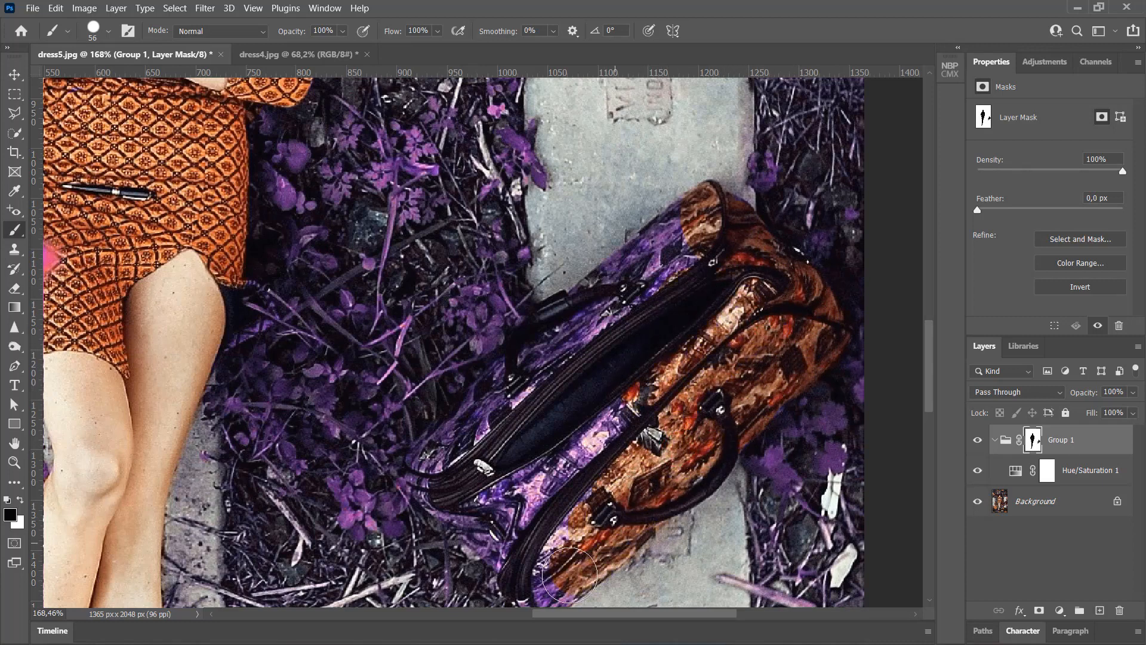
Mask the recolouring off the rest of the bag, including the side facing the woman and the lower end.
mouse_move(603, 410)
mouse_down()
mouse_move(662, 362)
mouse_move(703, 269)
mouse_move(689, 224)
mouse_move(622, 293)
mouse_up()
mouse_move(576, 326)
mouse_down()
mouse_move(522, 402)
mouse_move(536, 365)
mouse_move(437, 459)
mouse_move(445, 492)
mouse_move(487, 499)
mouse_up()
scroll(547, 528, down, 5)
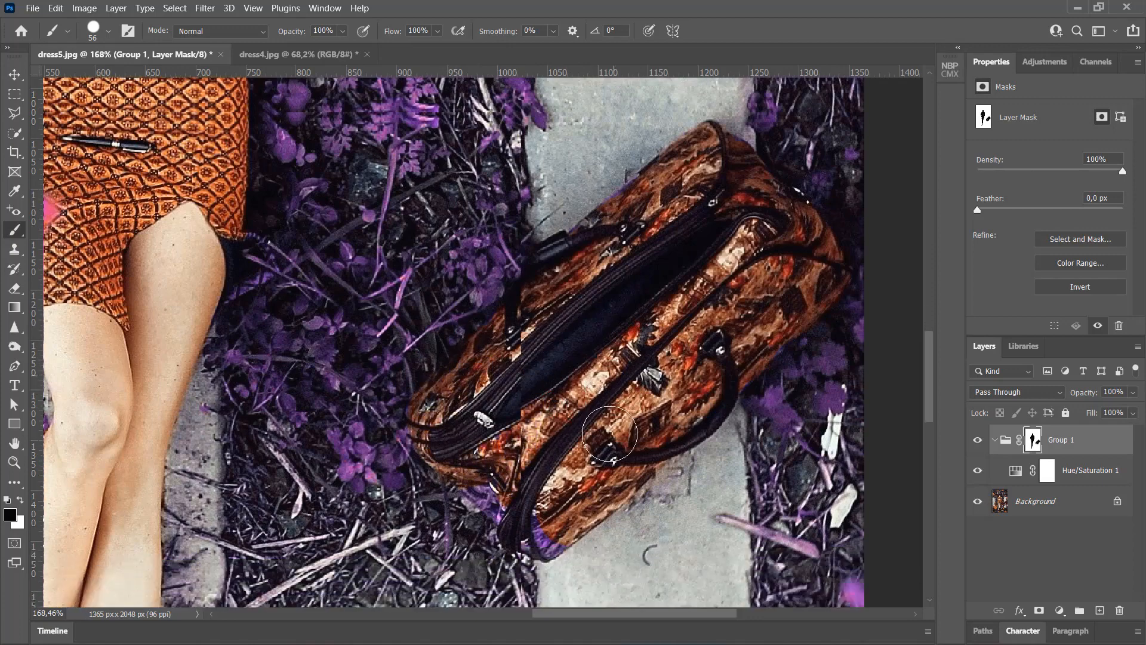
drag(461, 370, 546, 459)
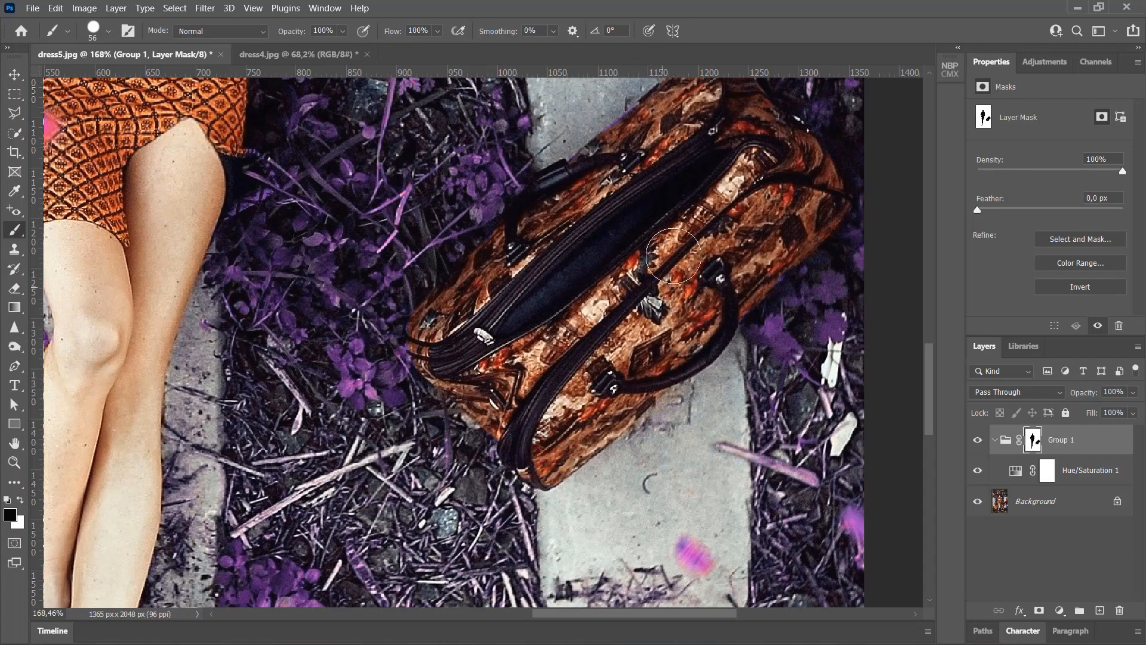
Examine the whole picture and the figure close up for leftover purple on the dress, skin and bag.
scroll(669, 273, down, 5)
scroll(424, 232, up, 3)
scroll(616, 242, up, 8)
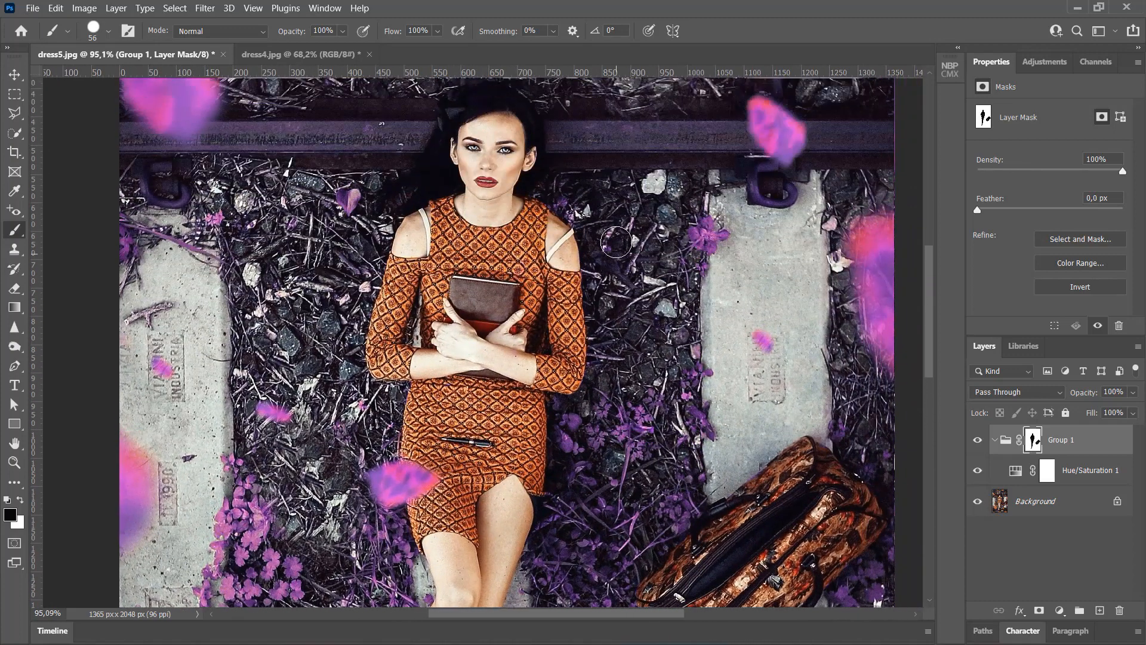
scroll(616, 242, up, 1)
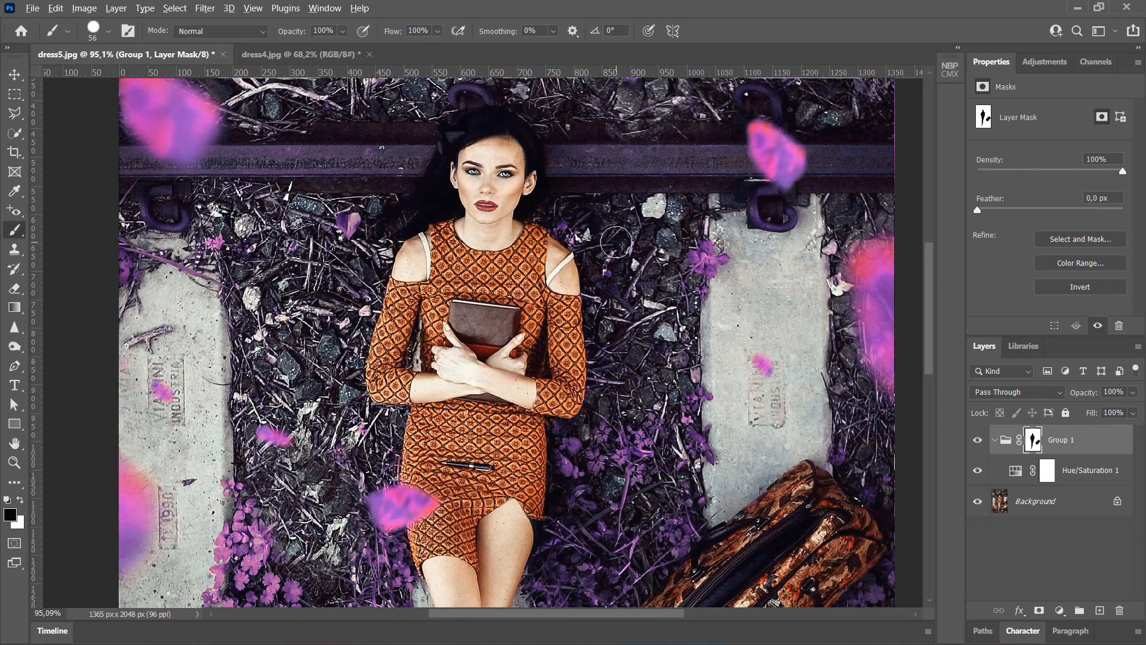
key(ctrl+0)
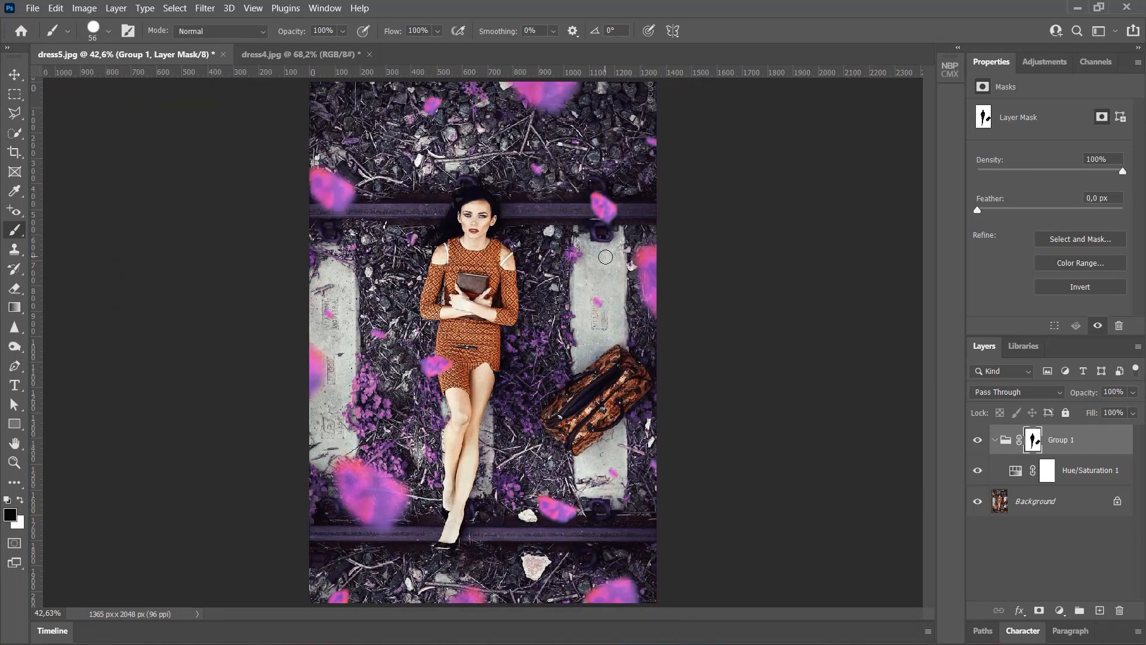
scroll(469, 357, up, 4)
scroll(451, 267, up, 5)
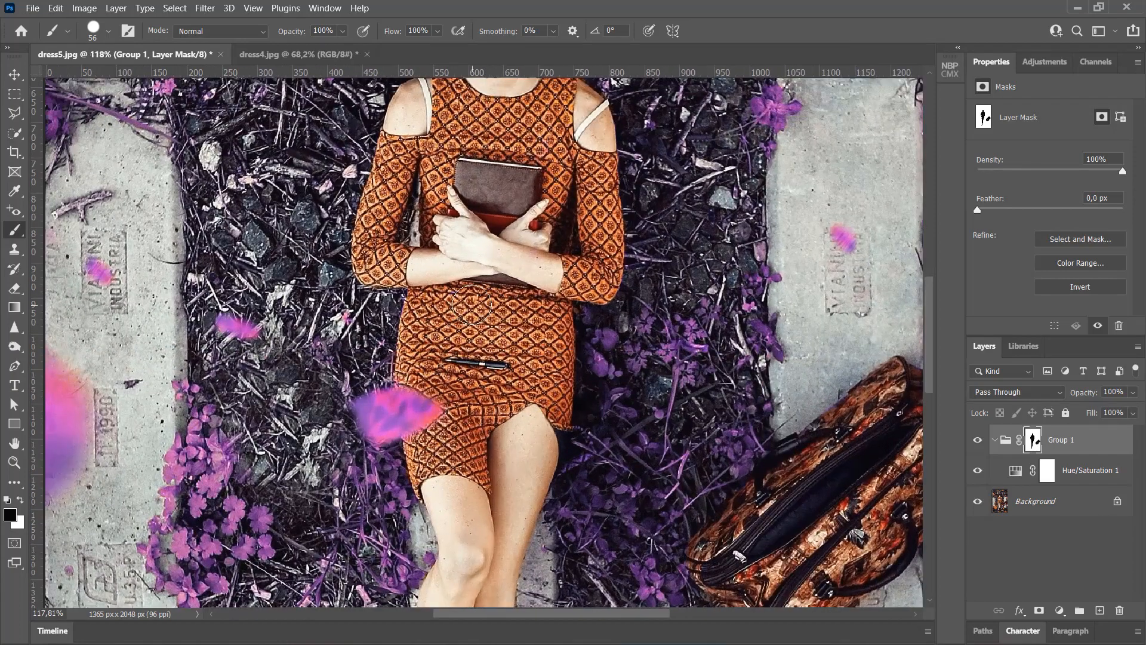
scroll(472, 309, right, 5)
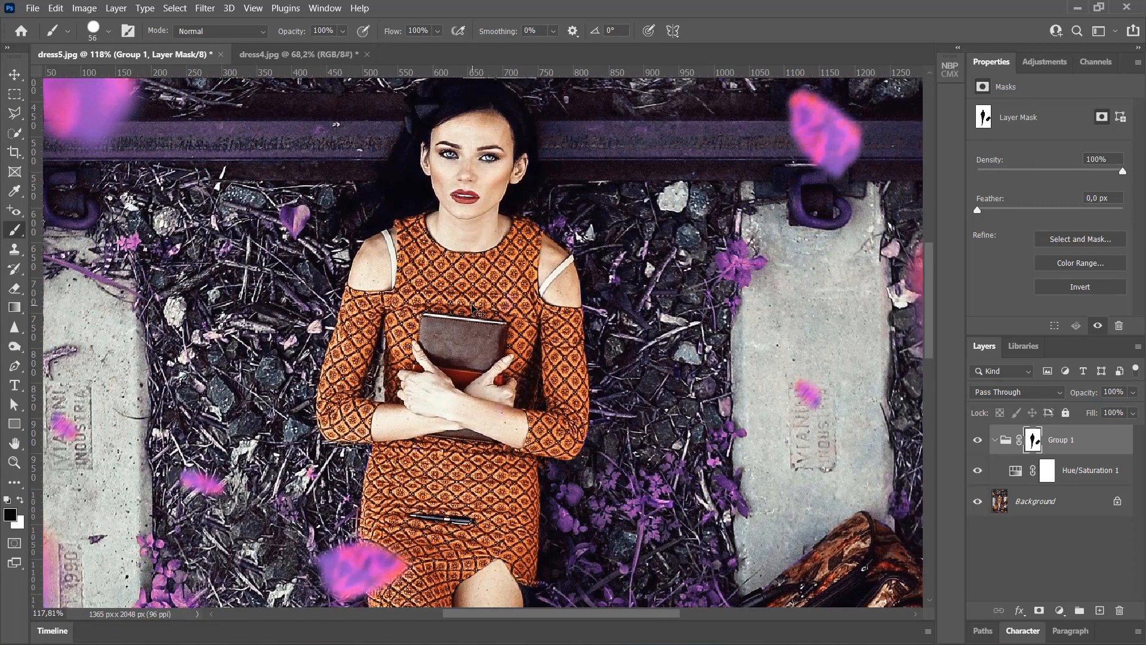
scroll(472, 305, down, 3)
scroll(471, 305, down, 4)
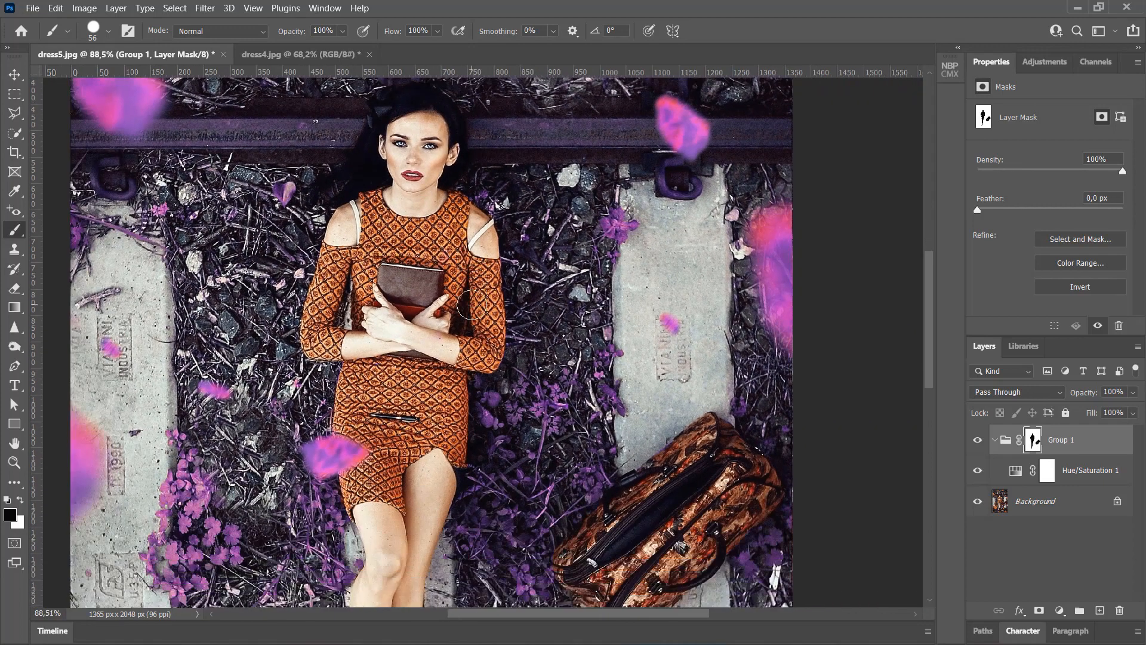
scroll(472, 305, down, 1)
scroll(472, 305, down, 1)
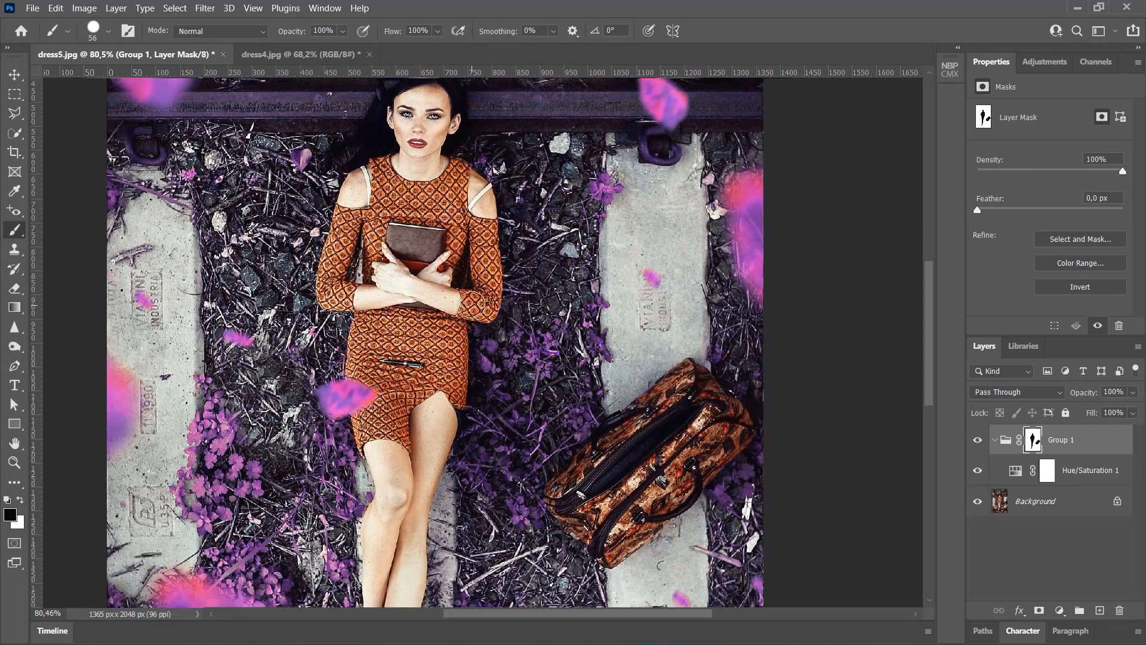
scroll(471, 305, up, 1)
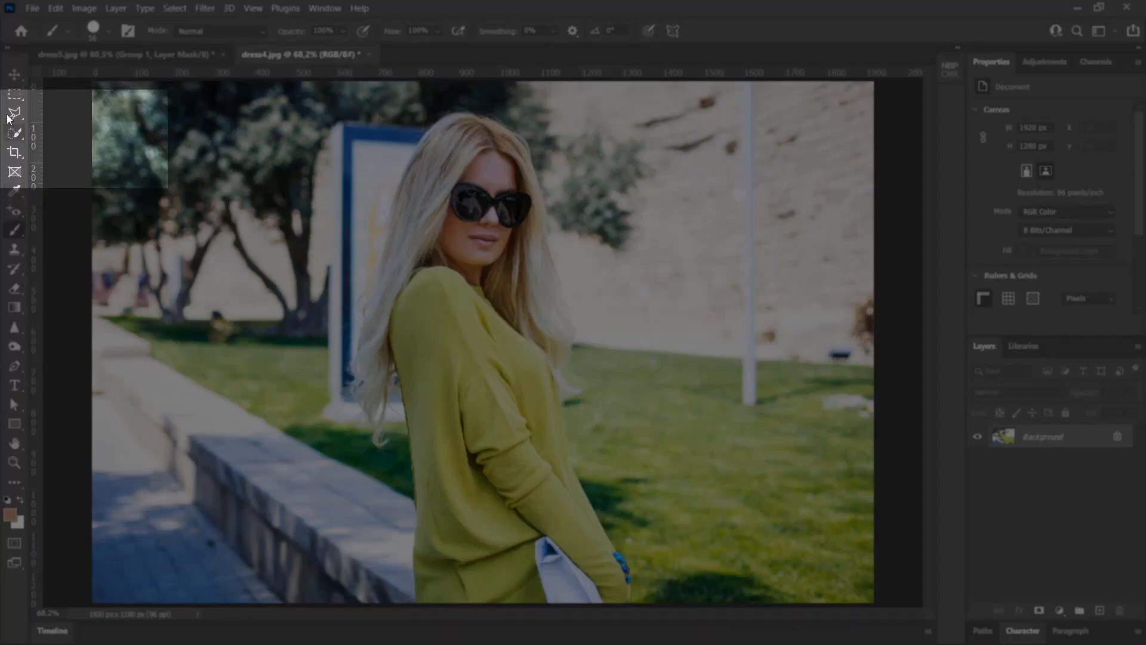
Select the main part of the yellow-green sweater with the Quick Selection tool and a 146 px brush.
click(18, 139)
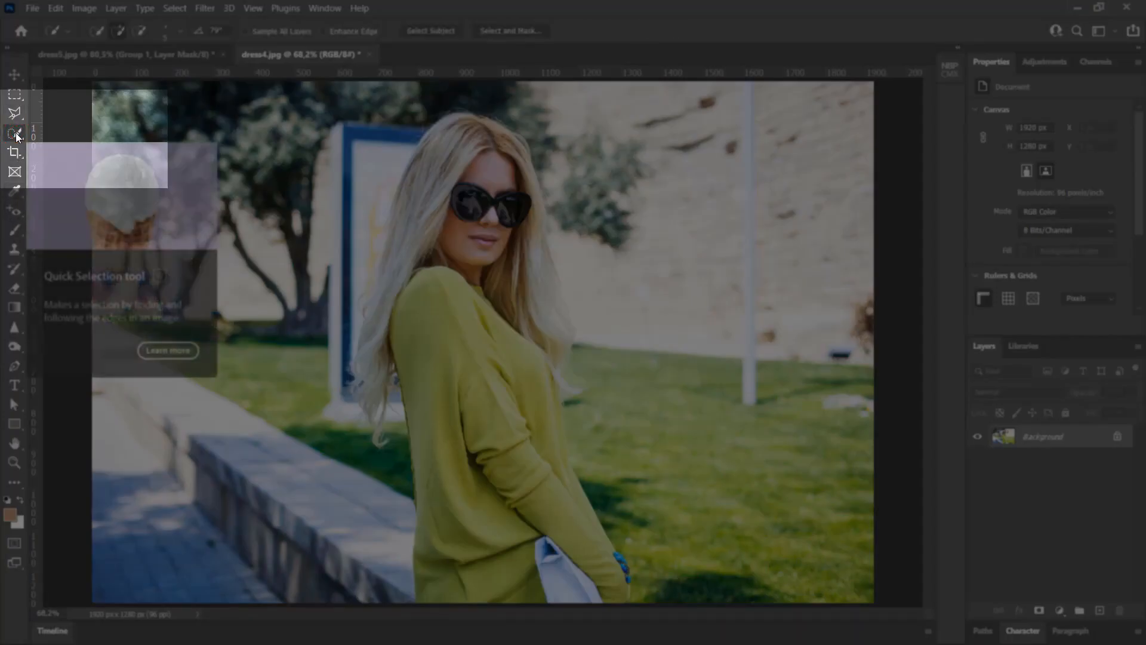
right_click(18, 136)
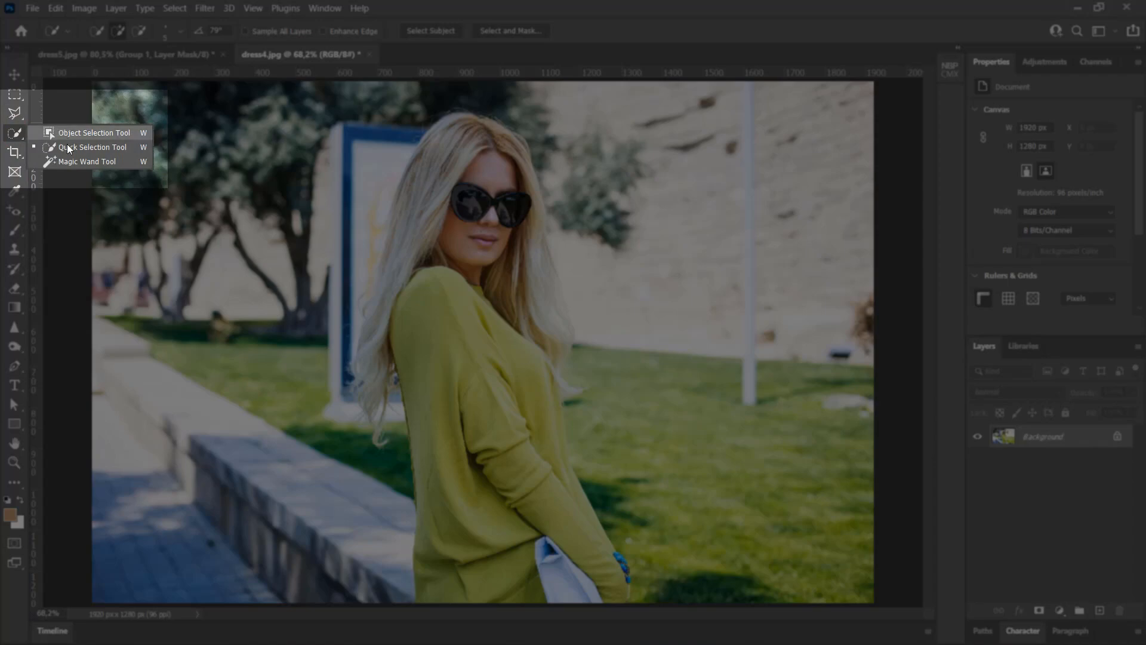
click(67, 147)
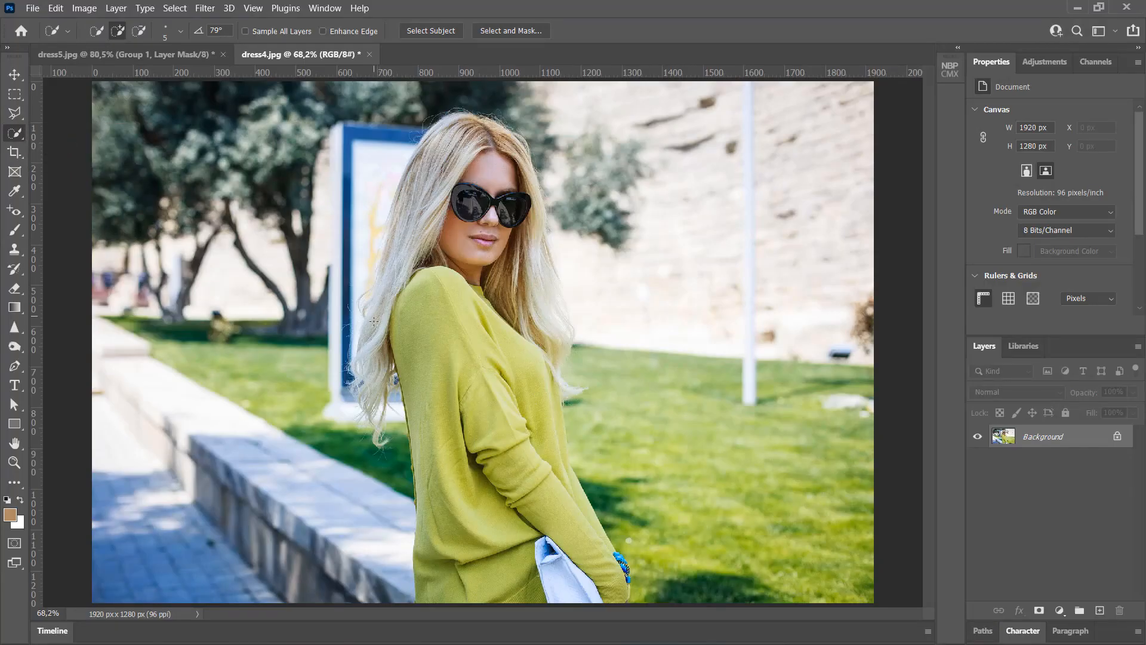
alt+right_click(525, 271)
mouse_move(437, 289)
mouse_down()
mouse_move(489, 403)
mouse_move(507, 472)
mouse_up()
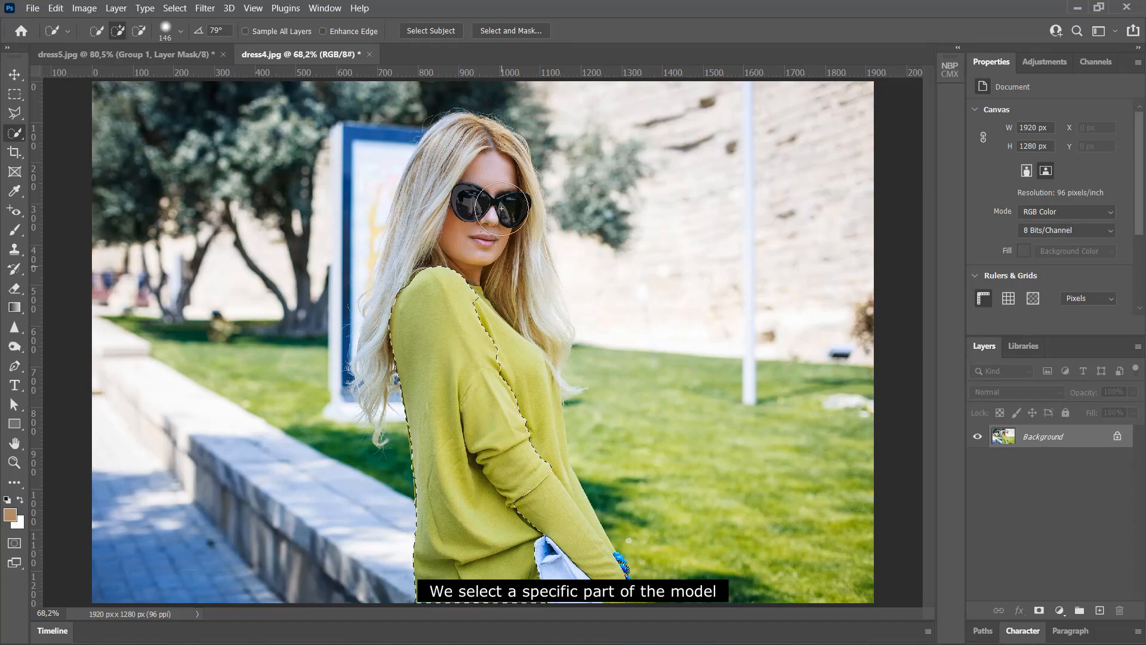
Select the whole woman with Select Subject and subtract her head and the hair on both sides from the selection.
click(428, 32)
click(542, 256)
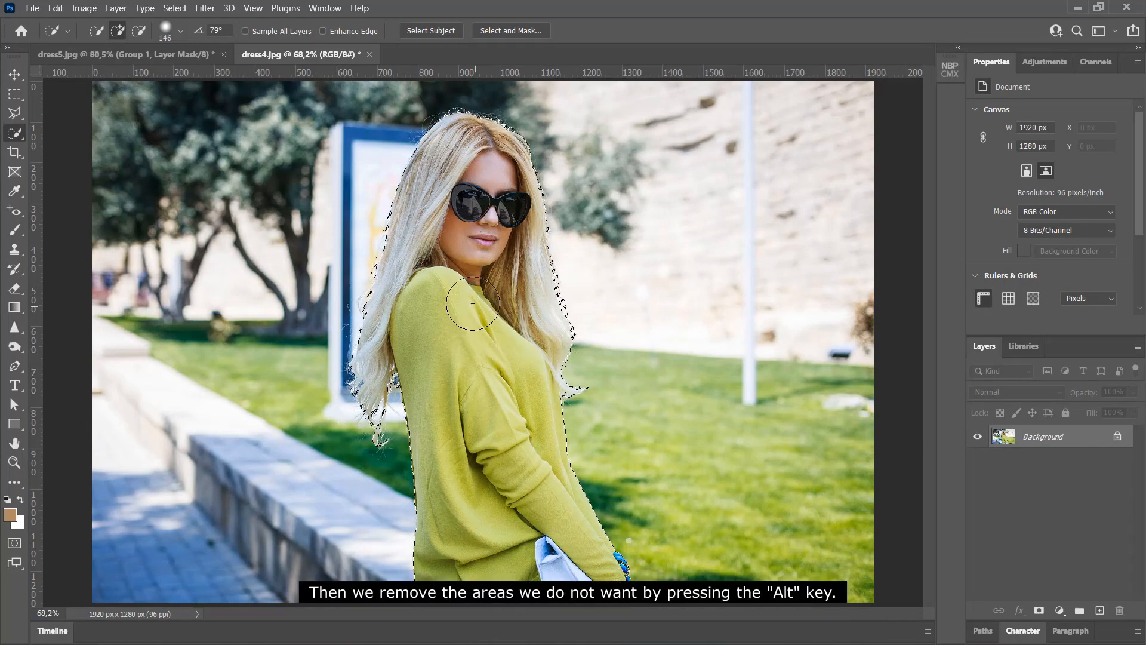
key(alt)
mouse_move(371, 449)
mouse_down()
mouse_move(351, 338)
mouse_move(358, 300)
mouse_move(376, 256)
mouse_move(405, 252)
mouse_move(422, 198)
mouse_move(476, 179)
mouse_move(458, 189)
mouse_move(473, 154)
mouse_move(464, 136)
mouse_move(504, 135)
mouse_move(518, 175)
mouse_move(509, 211)
mouse_move(464, 193)
mouse_move(496, 208)
mouse_move(544, 166)
mouse_move(506, 227)
mouse_up()
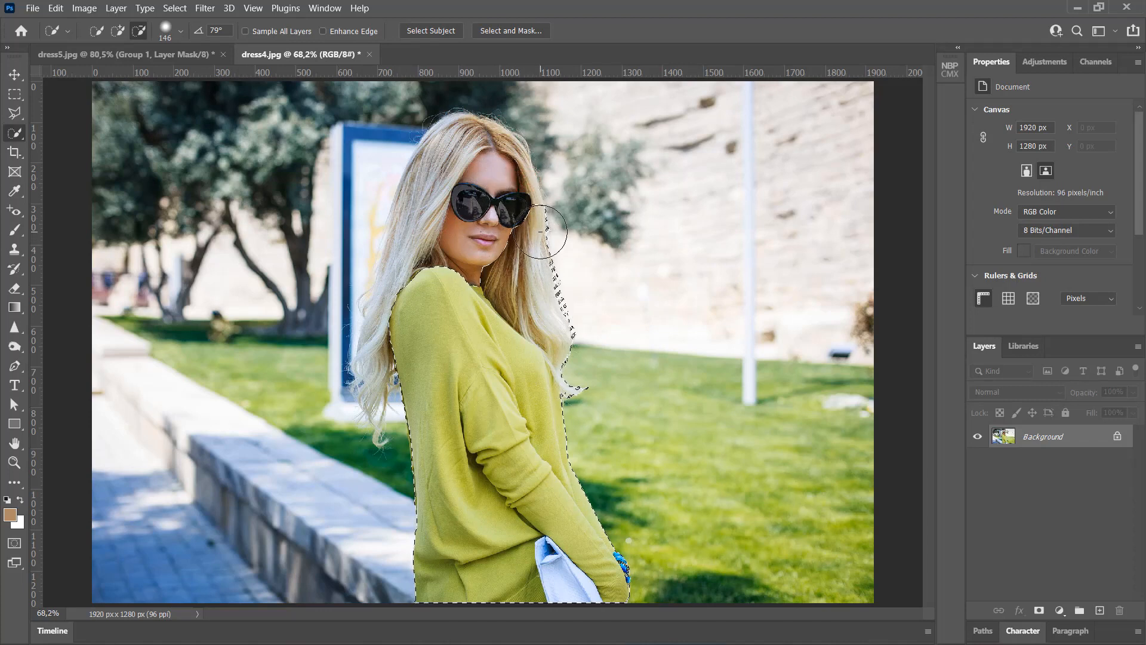
mouse_move(560, 286)
mouse_down()
mouse_move(588, 328)
mouse_move(593, 376)
mouse_up()
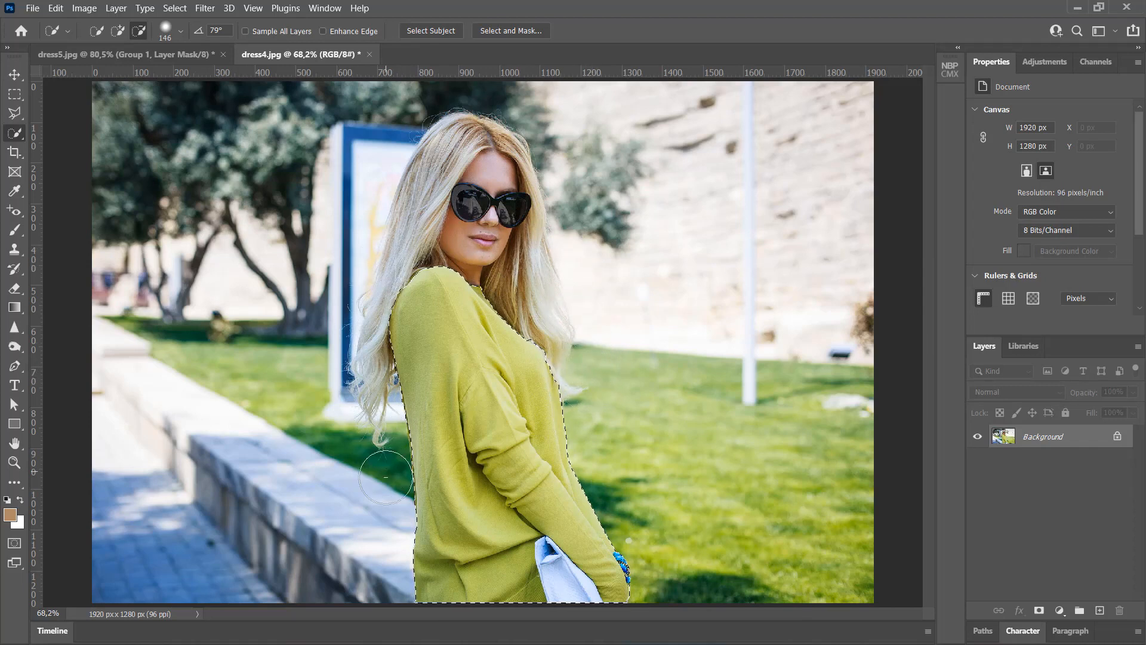
Subtract the light blue clutch bag from the sweater selection, reducing the Quick Selection brush to 103 px and 56 px.
drag(582, 577, 569, 577)
click(572, 588)
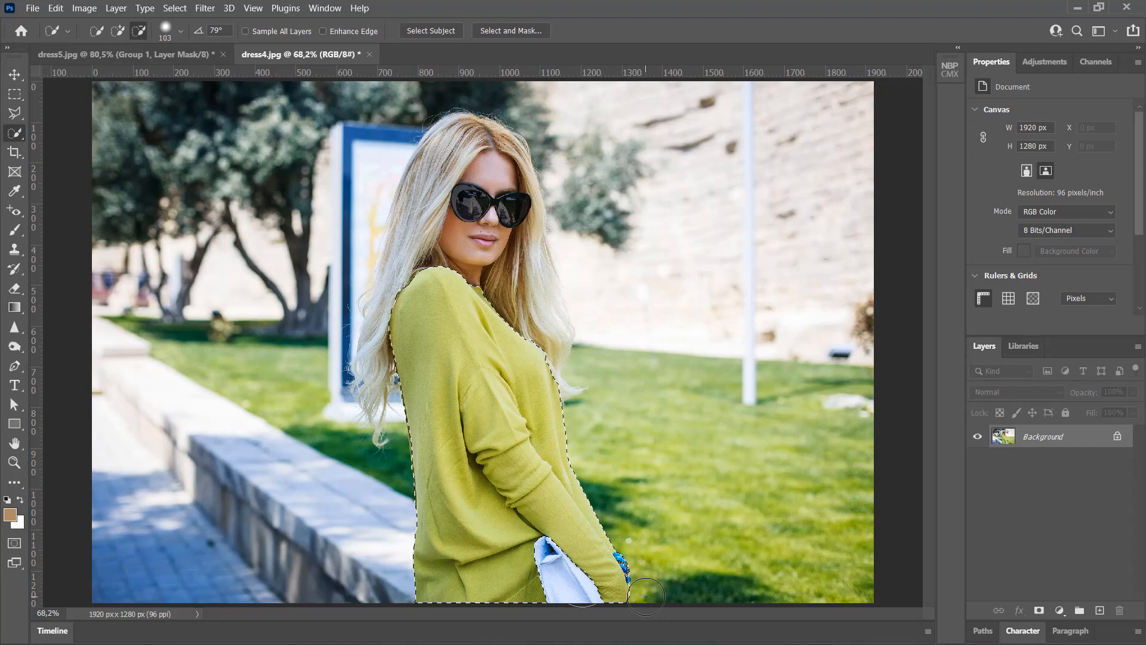
scroll(587, 591, up, 6)
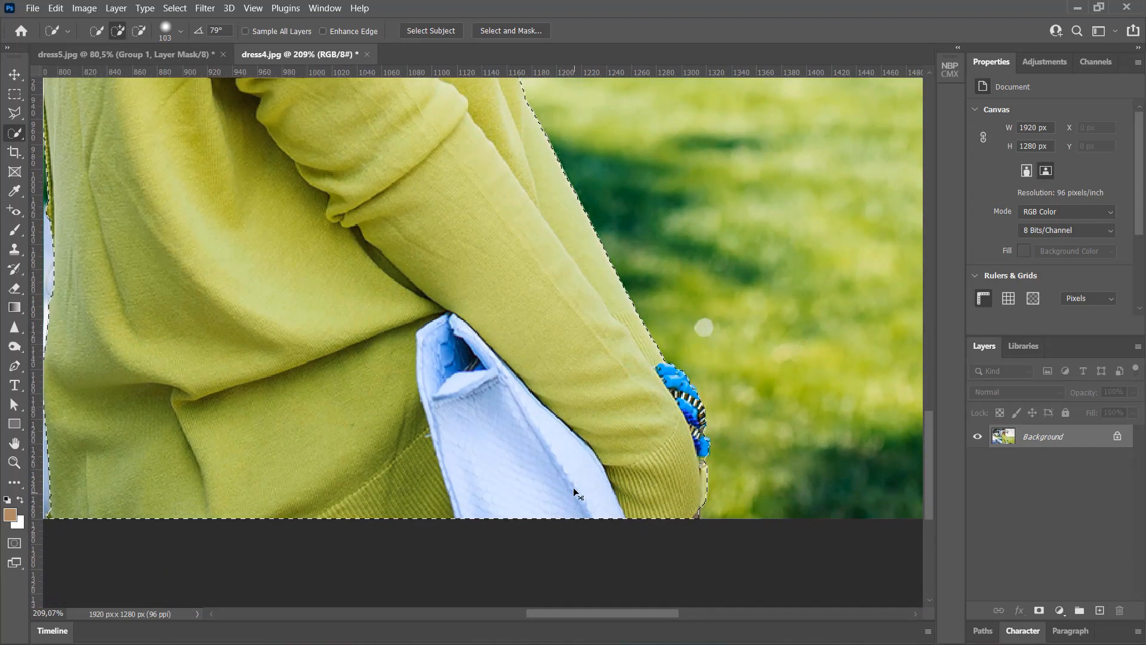
scroll(529, 493, up, 2)
drag(521, 464, 453, 467)
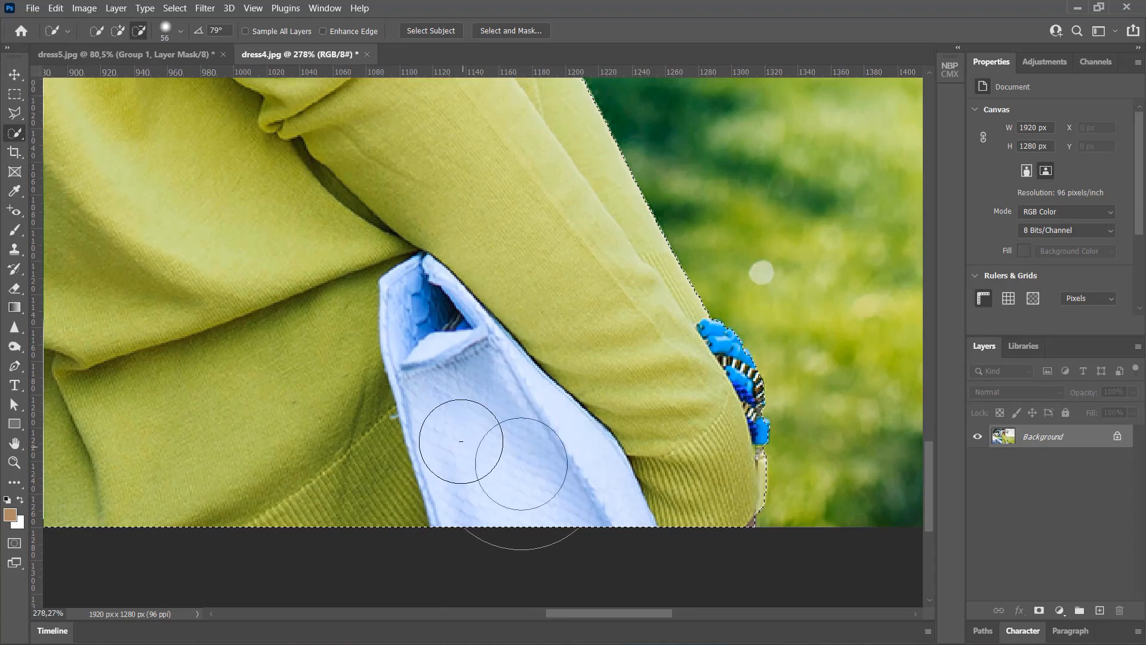
alt+click(442, 347)
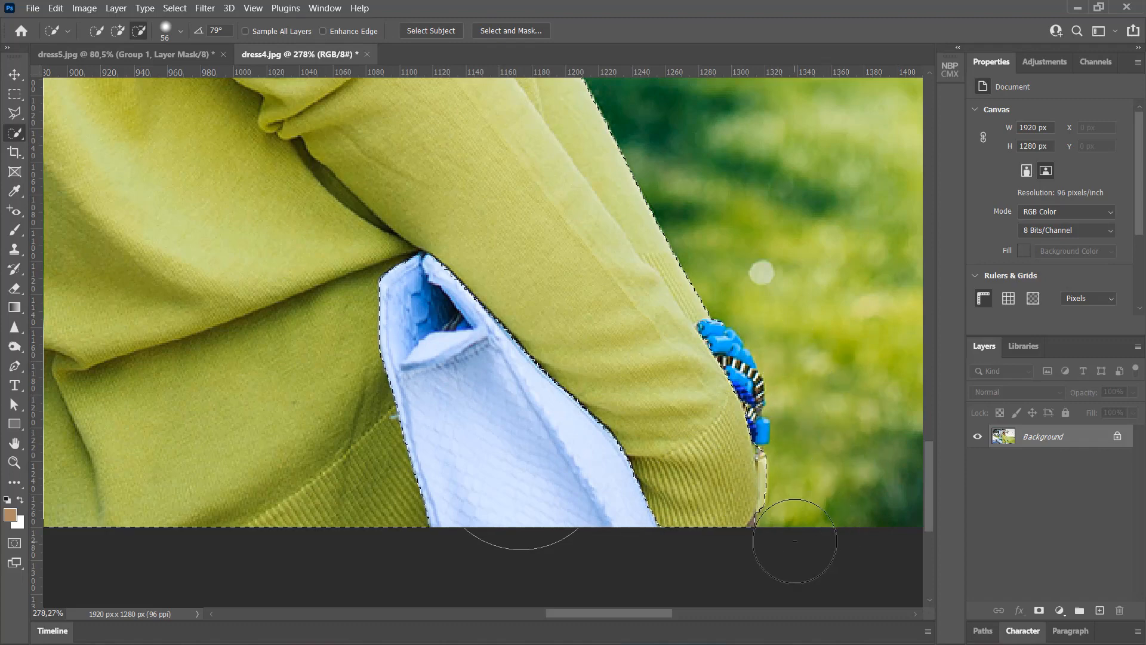
Add the missed strip along the back edge of the sweater to the selection with the 56 px brush.
scroll(367, 403, down, 5)
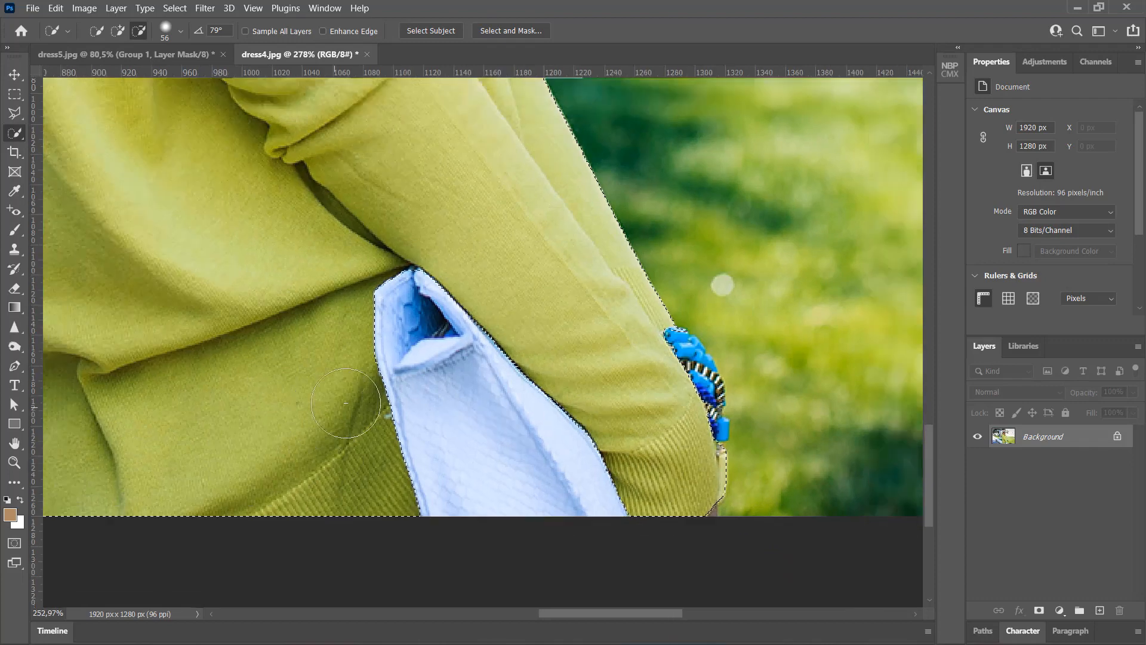
scroll(85, 449, left, 2)
scroll(84, 449, left, 1)
scroll(141, 205, up, 3)
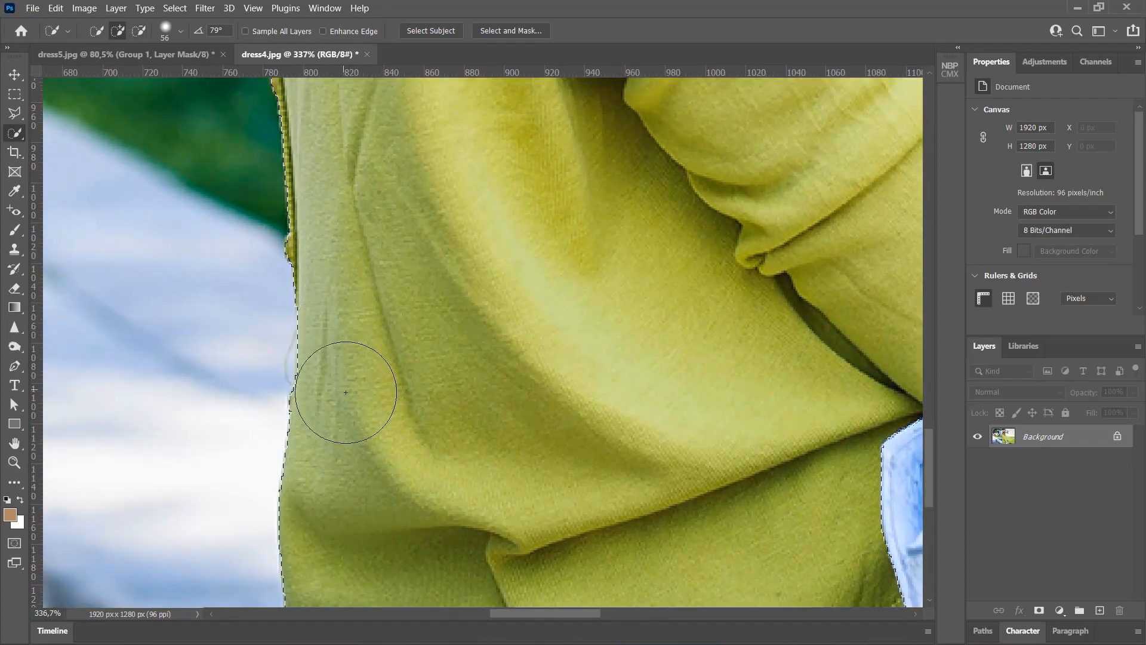
scroll(307, 179, up, 5)
scroll(289, 196, up, 1)
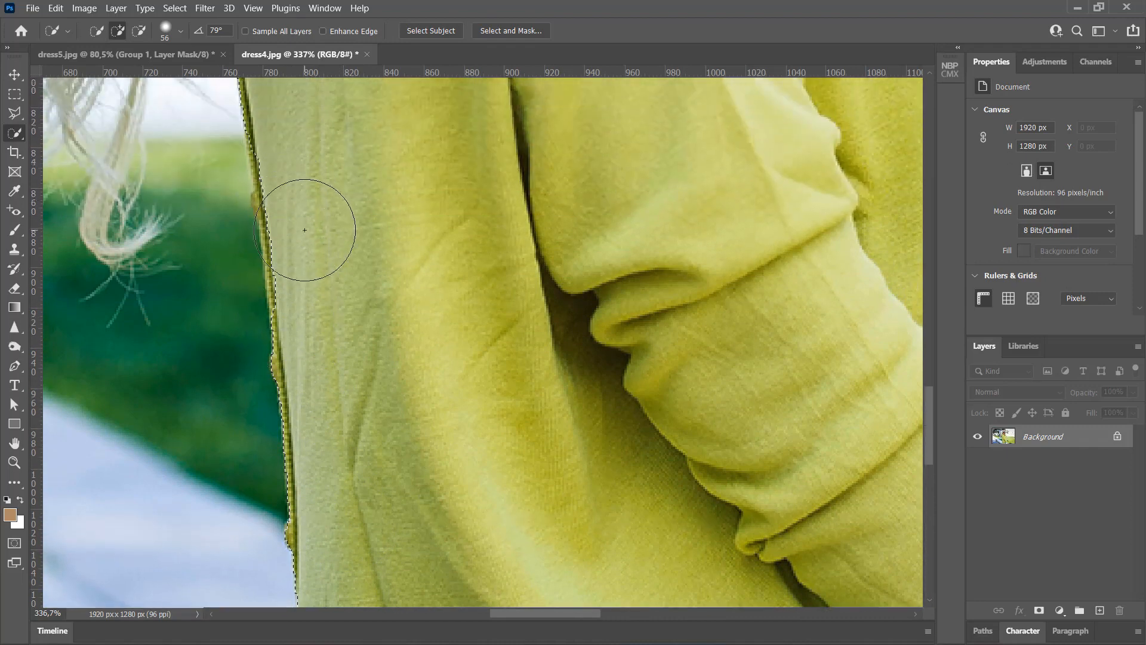
click(321, 272)
scroll(299, 184, up, 5)
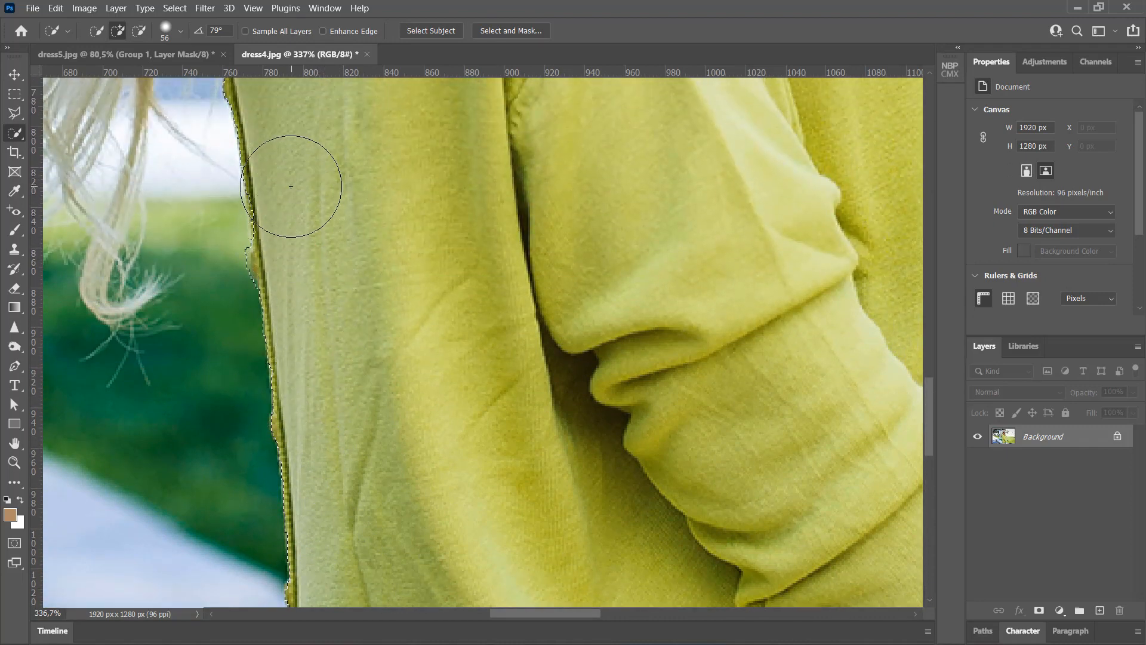
Refine the selection at the sweater's shoulder by adding the missed fabric and subtracting the hair beside it.
scroll(245, 157, up, 9)
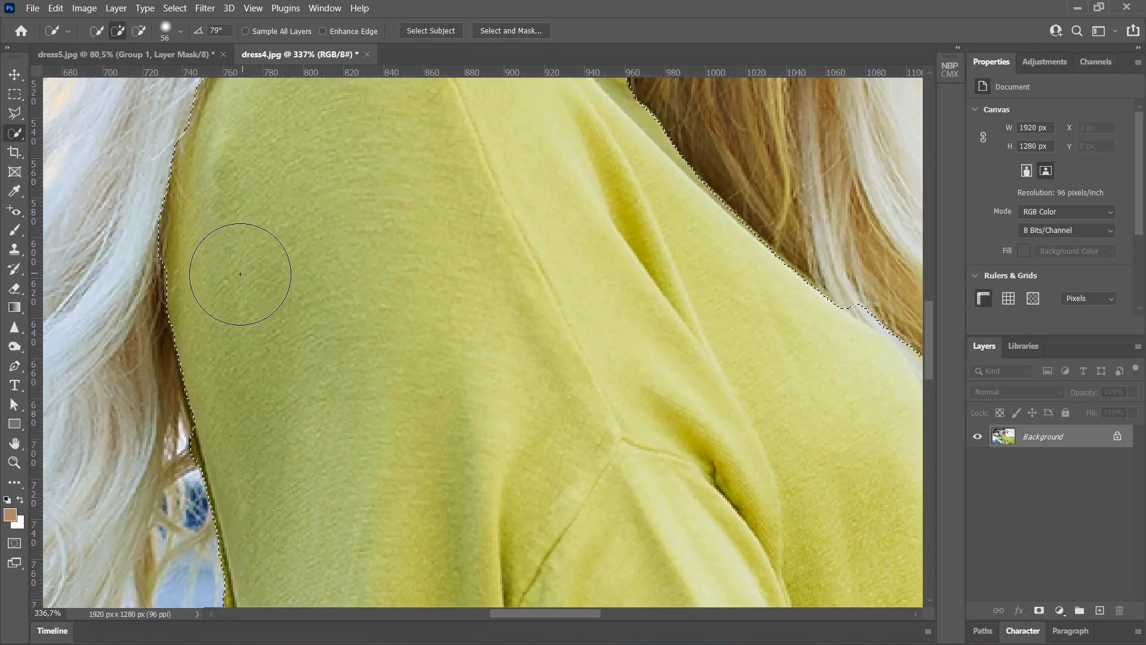
scroll(289, 223, up, 4)
scroll(309, 187, up, 1)
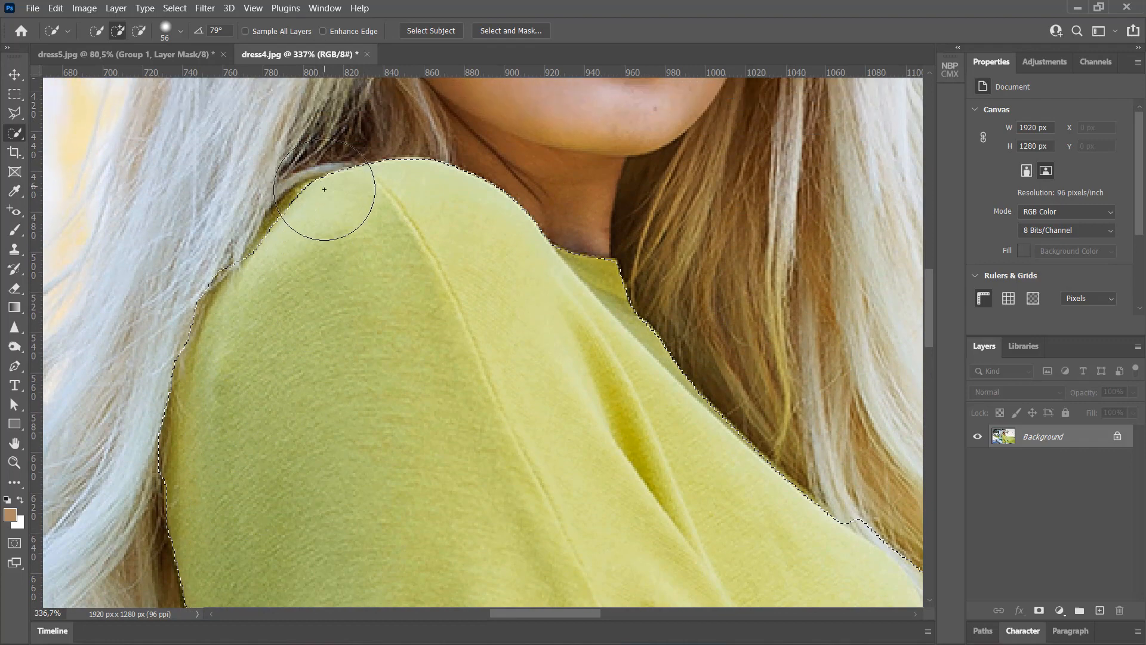
click(323, 237)
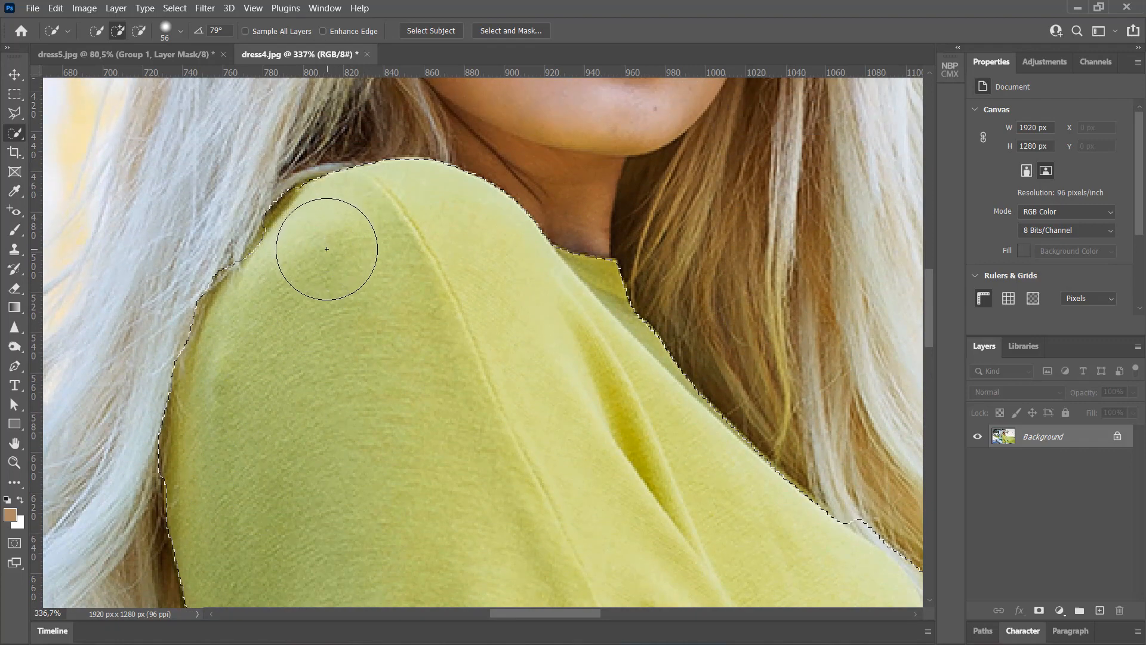
click(310, 254)
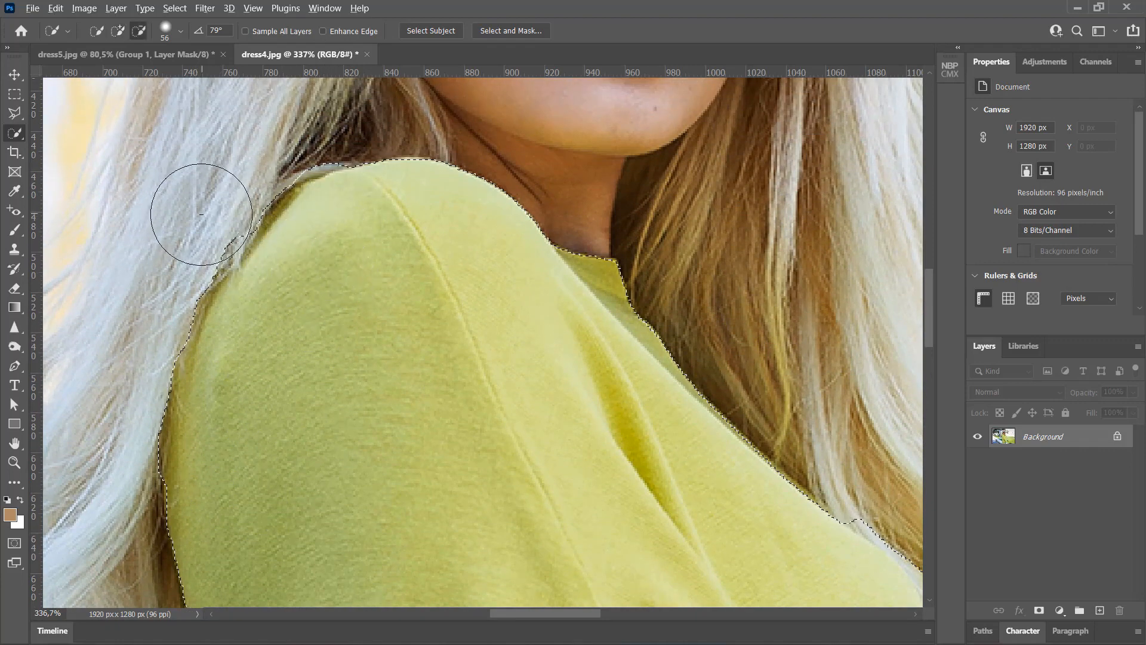
alt+click(188, 233)
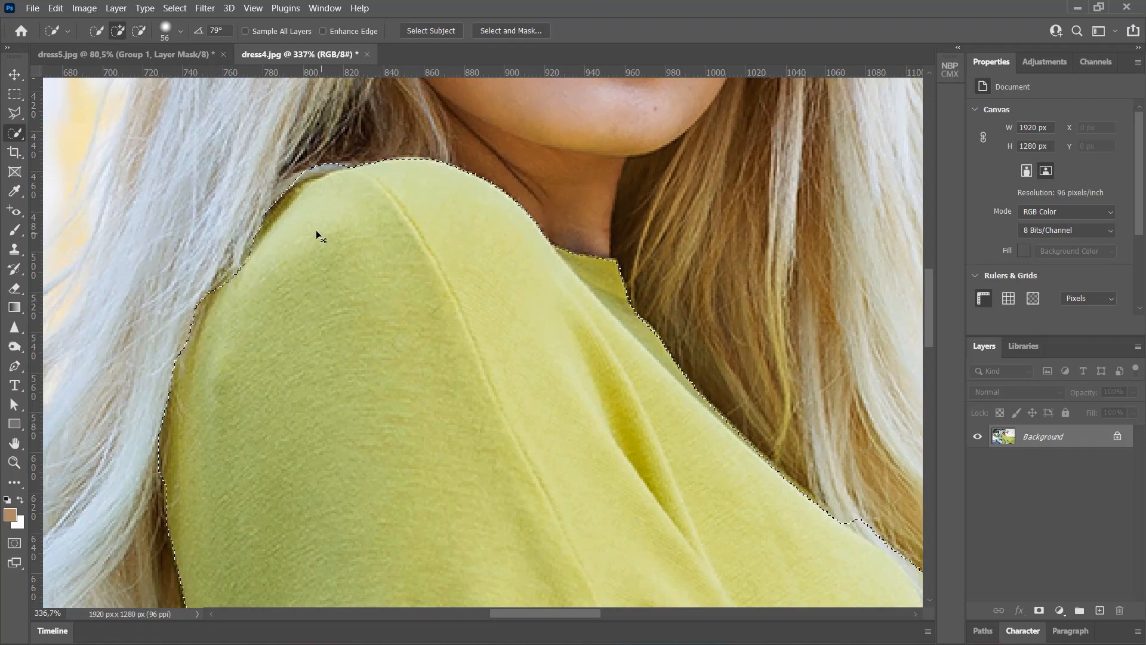
Clean up the selection edge along the sweater's chest by subtracting the overlapping hair strands and re-adding the fabric.
scroll(288, 203, right, 5)
scroll(289, 200, down, 3)
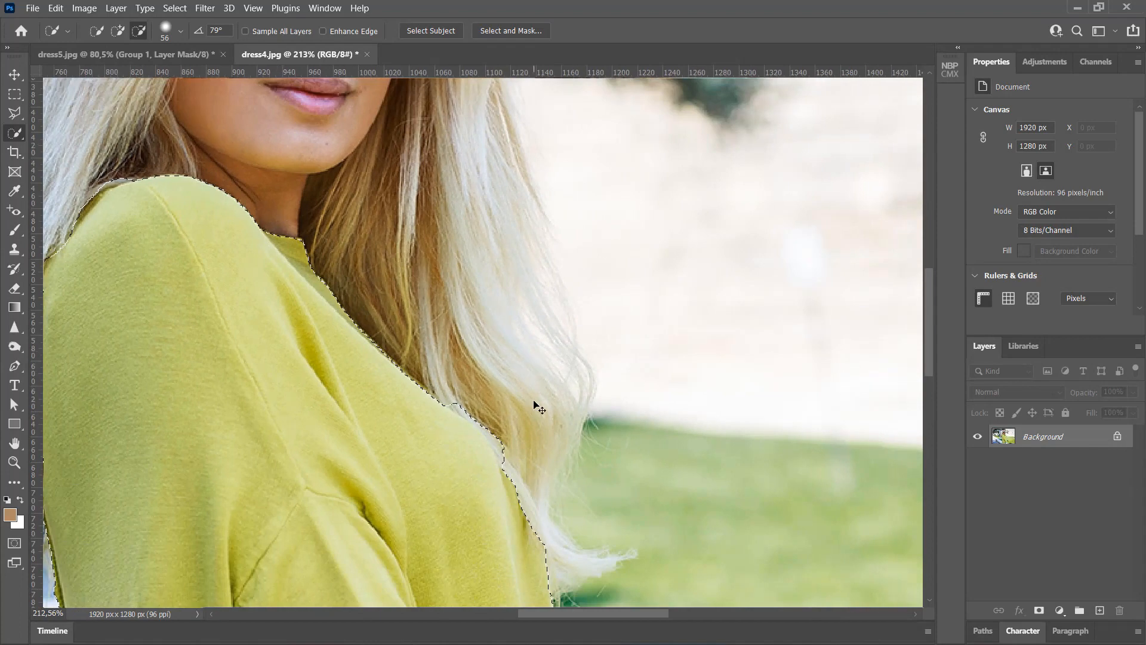
scroll(519, 433, up, 6)
alt+click(537, 441)
drag(448, 335, 466, 374)
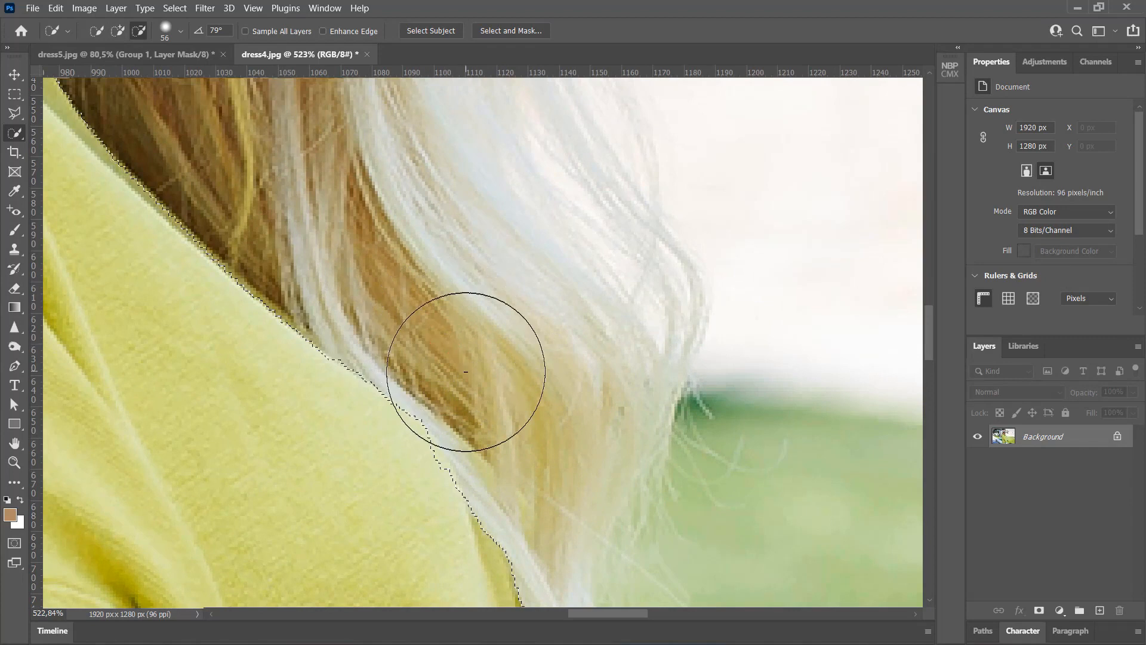
click(370, 494)
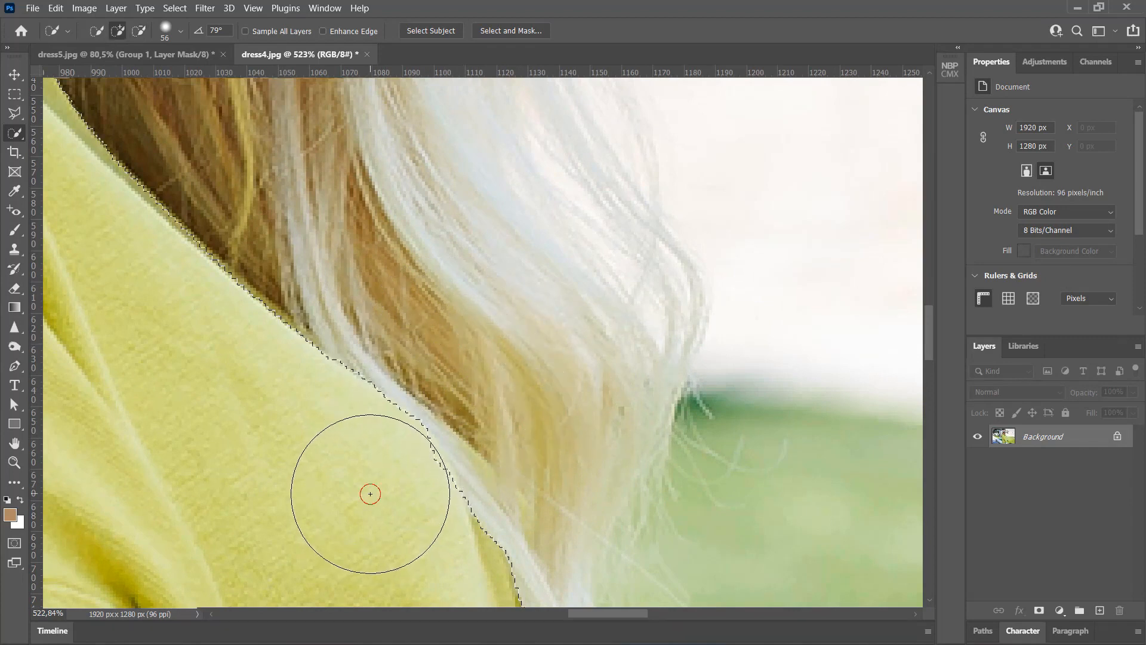
alt+click(500, 377)
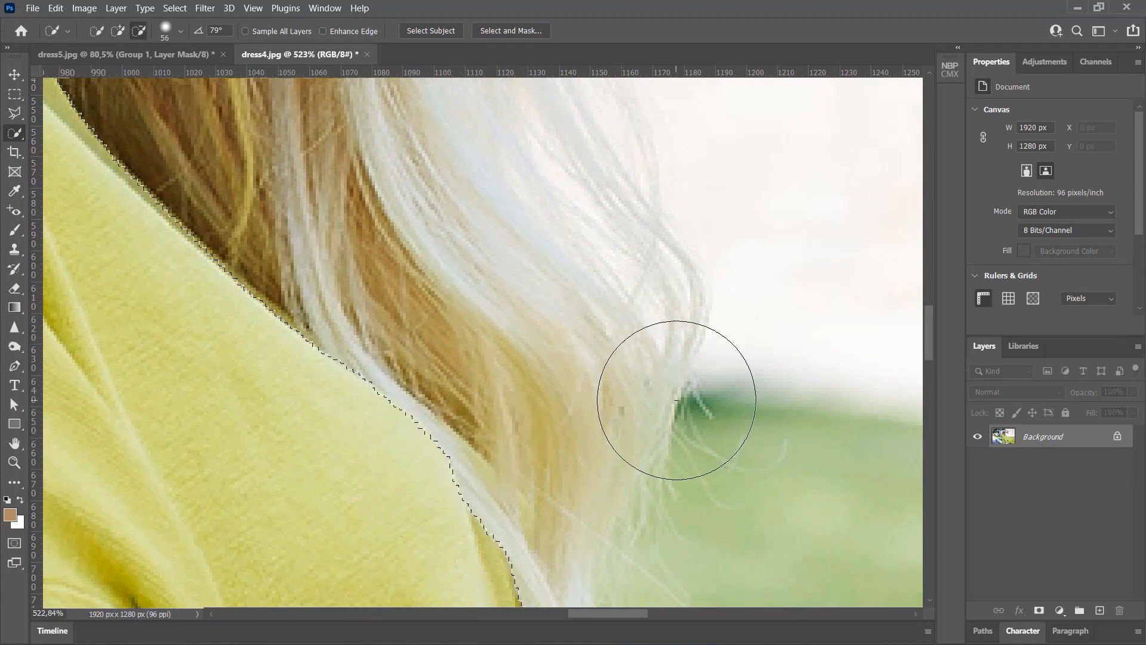
alt+click(494, 377)
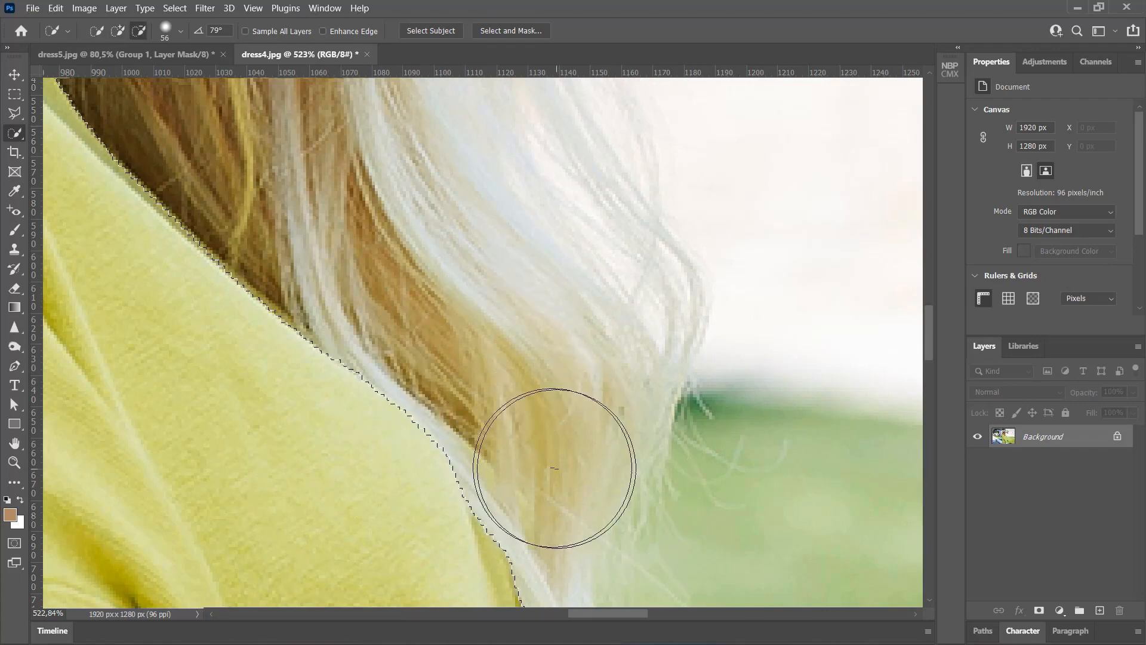
Examine the selection outline along the sweater's front edge and around the whole garment.
scroll(495, 460, down, 3)
scroll(452, 391, down, 8)
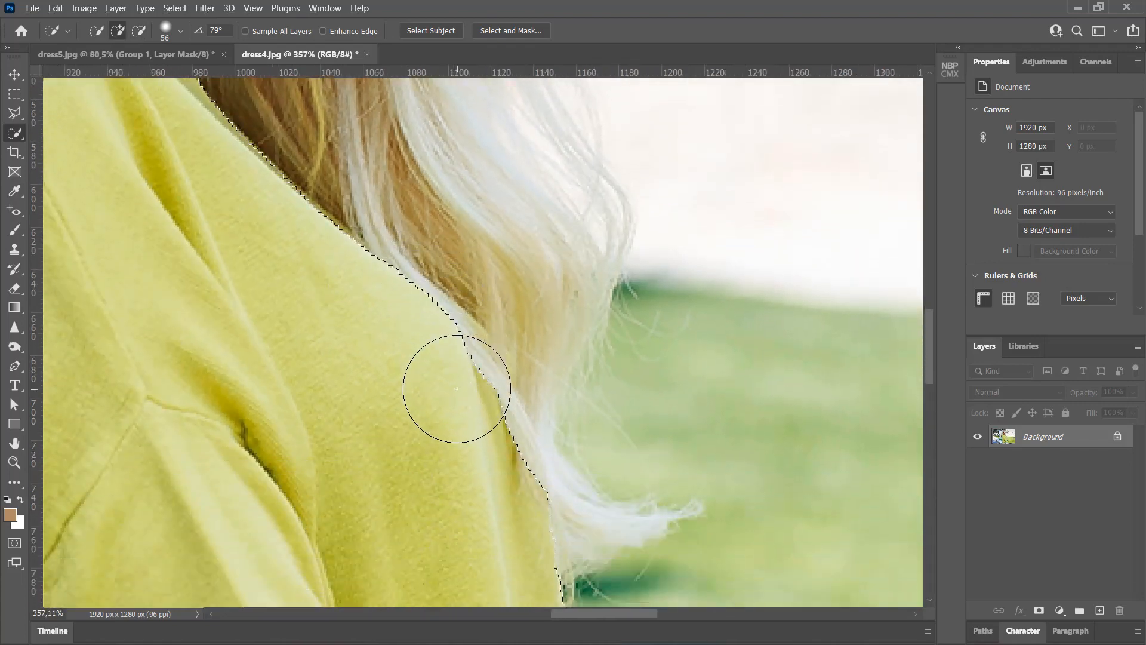
scroll(461, 386, down, 5)
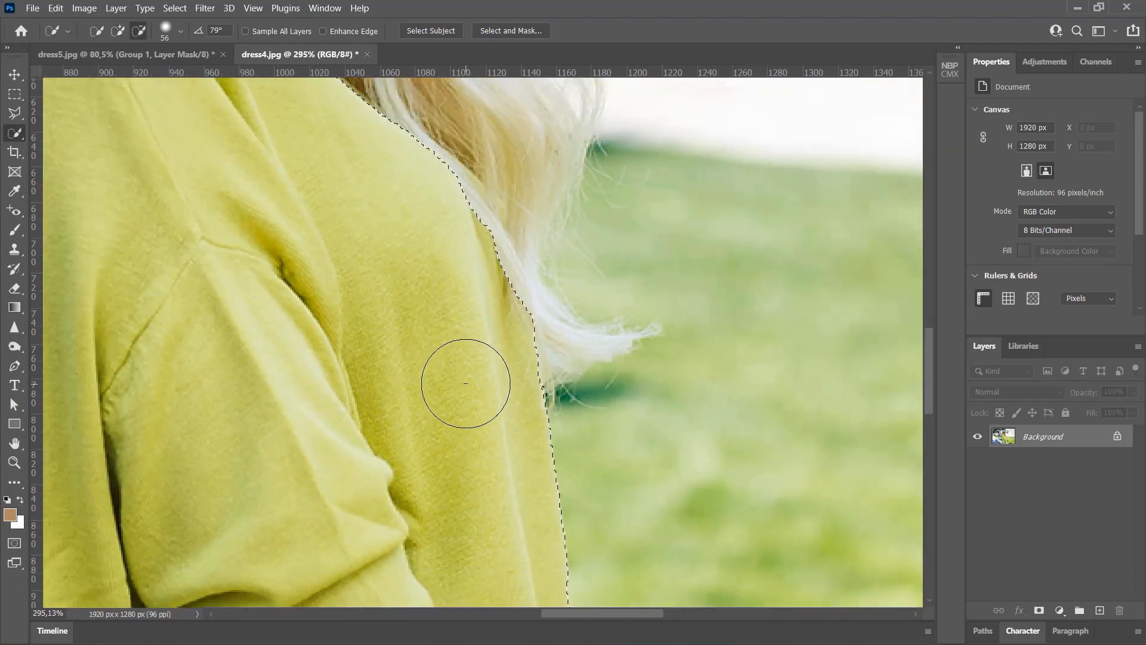
scroll(406, 383, down, 2)
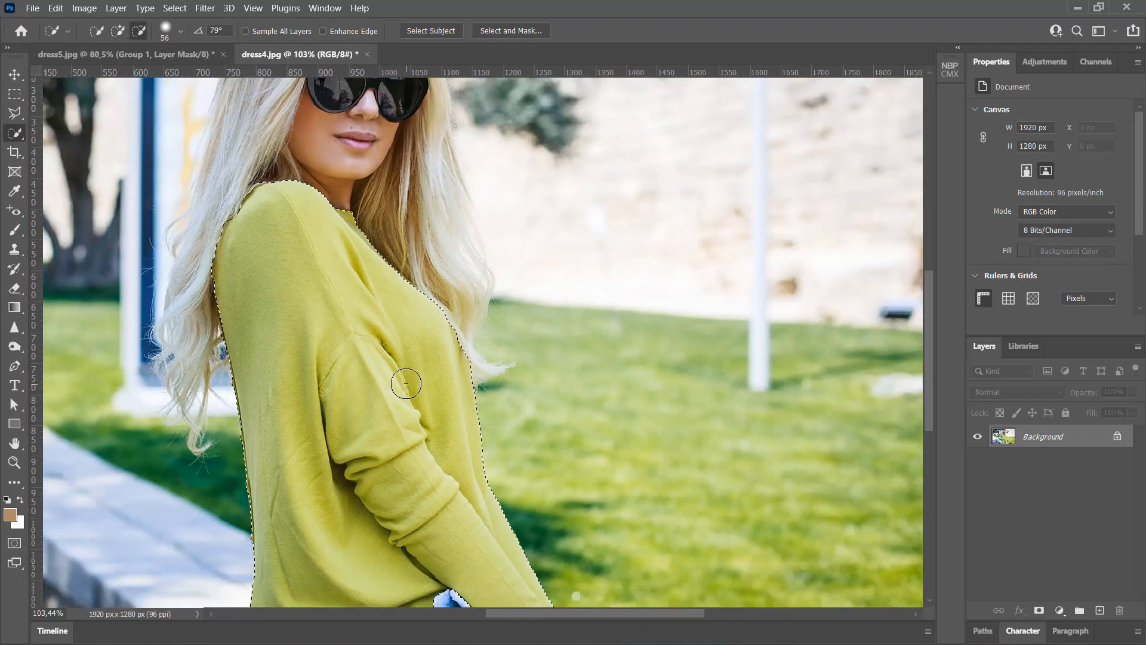
scroll(325, 357, right, 1)
scroll(341, 354, left, 4)
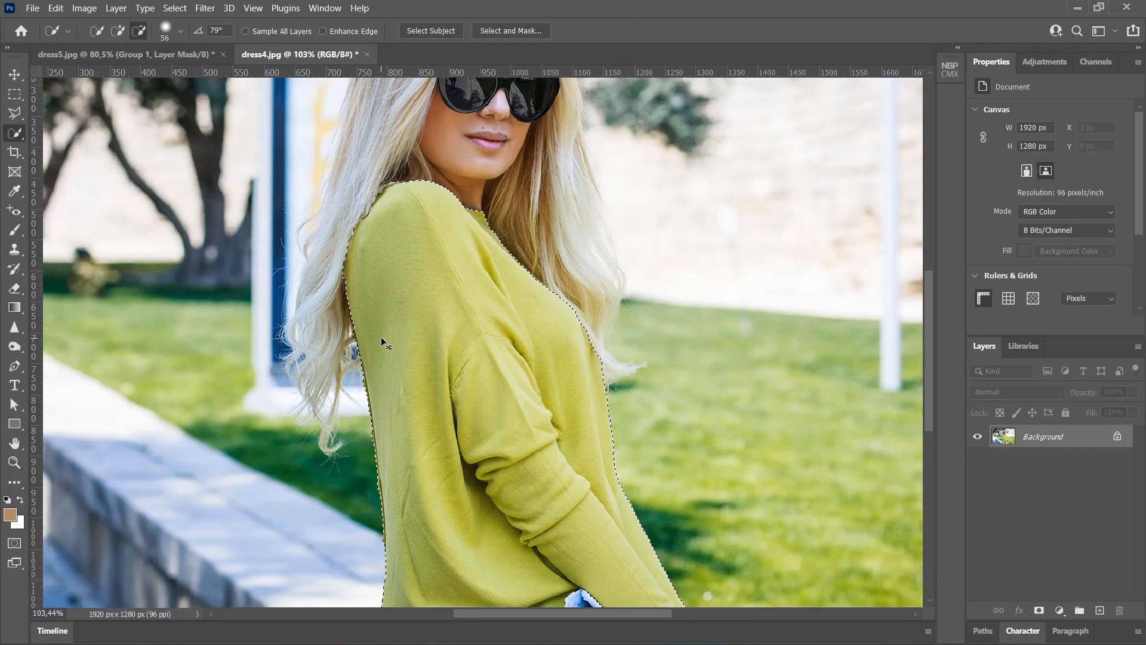
scroll(382, 338, down, 1)
scroll(382, 338, down, 4)
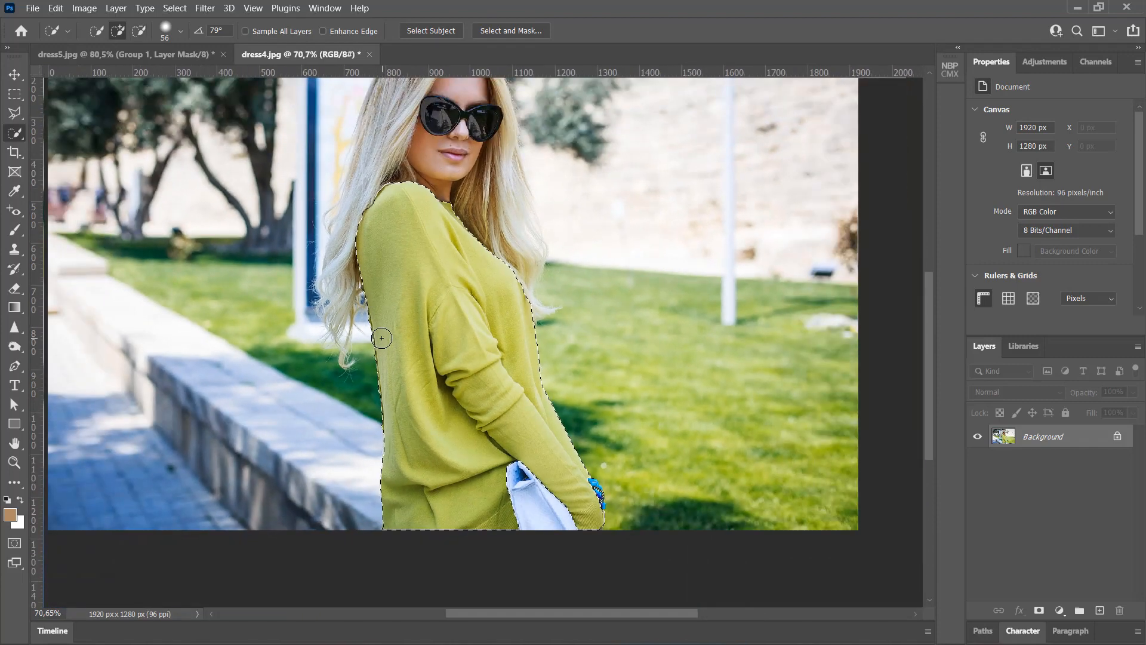
Try copying the selected sweater onto a new layer, and undo the copy.
key(ctrl+j)
scroll(380, 336, up, 1)
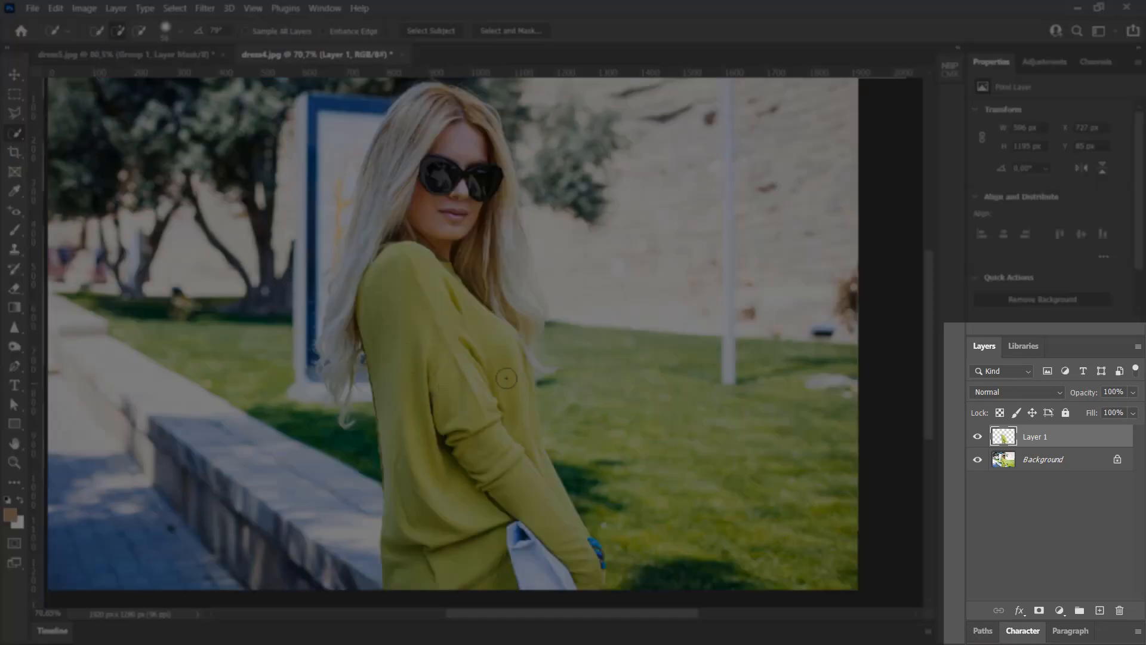
key(ctrl+z)
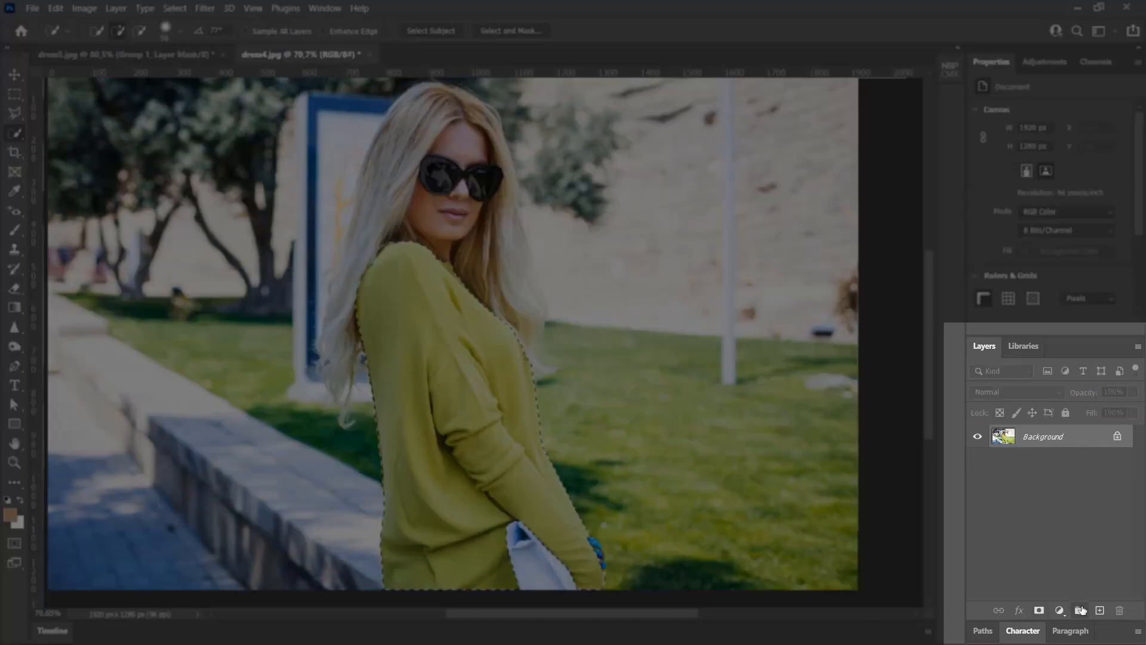
Create a layer group masked by the sweater selection and add a Solid Color fill layer inside it.
click(1080, 611)
click(1039, 610)
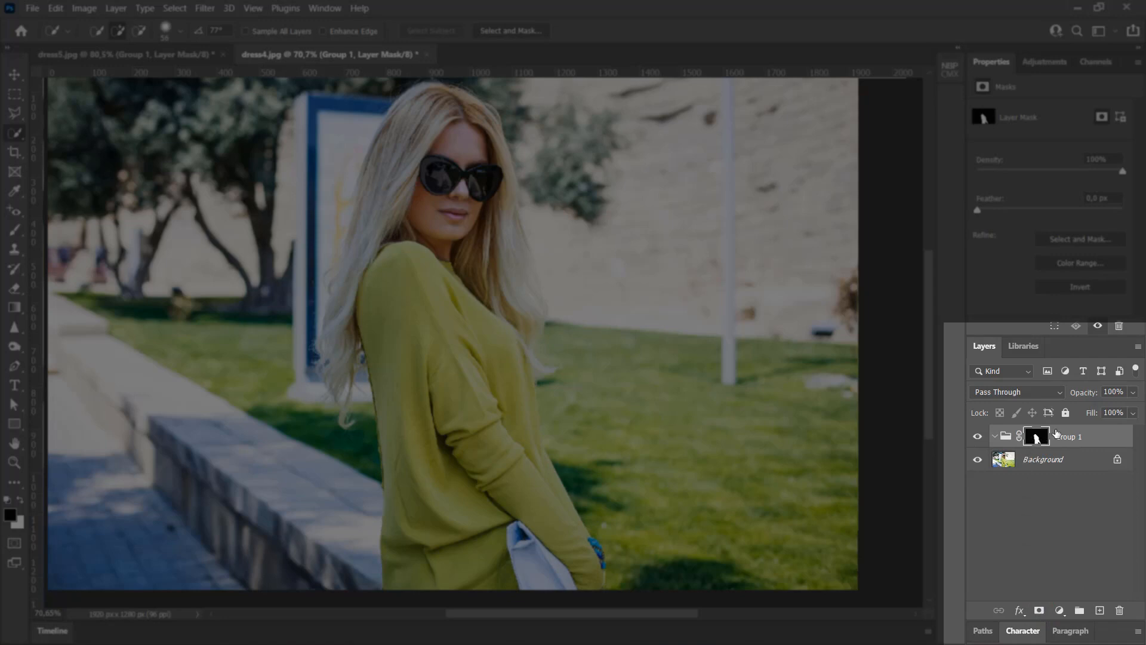
click(1059, 610)
click(1097, 354)
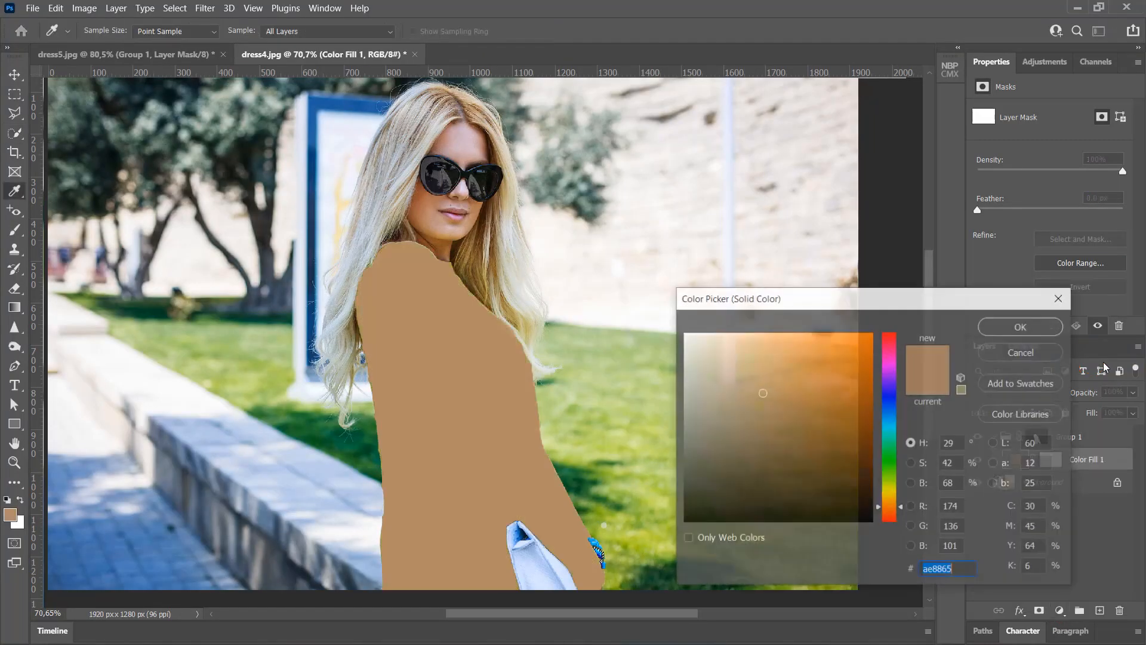
Set the solid fill over the sweater to a deep pink and change its blend mode to Color.
drag(958, 302, 870, 101)
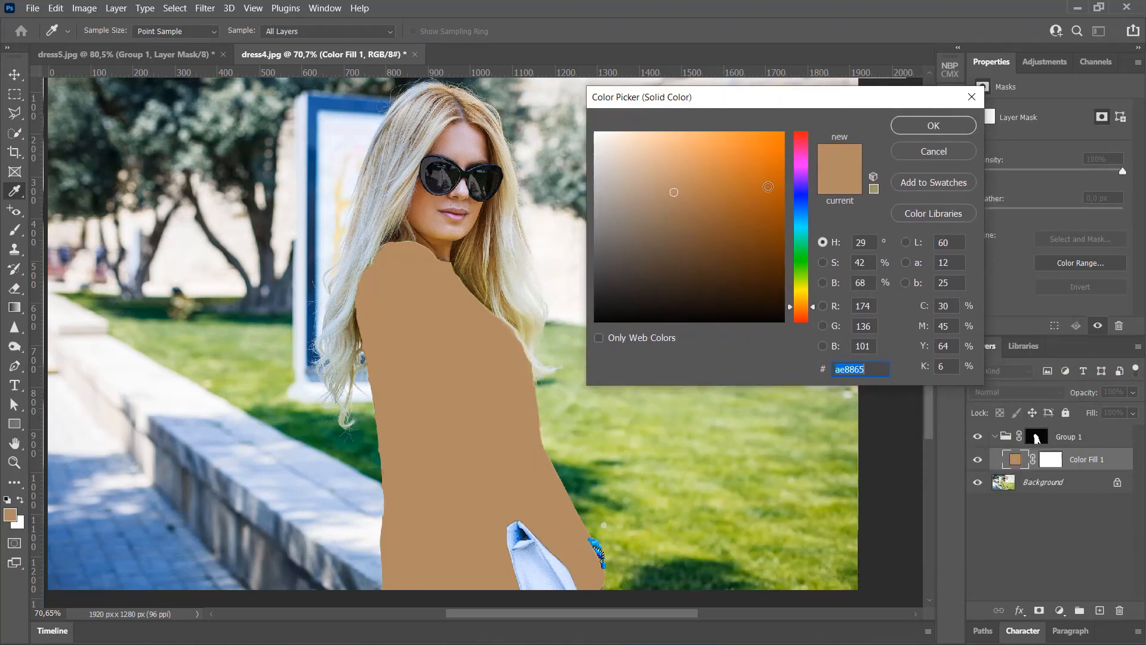
click(801, 132)
click(750, 177)
mouse_move(751, 177)
mouse_down()
mouse_move(781, 177)
mouse_move(806, 147)
mouse_move(789, 184)
mouse_up()
click(941, 132)
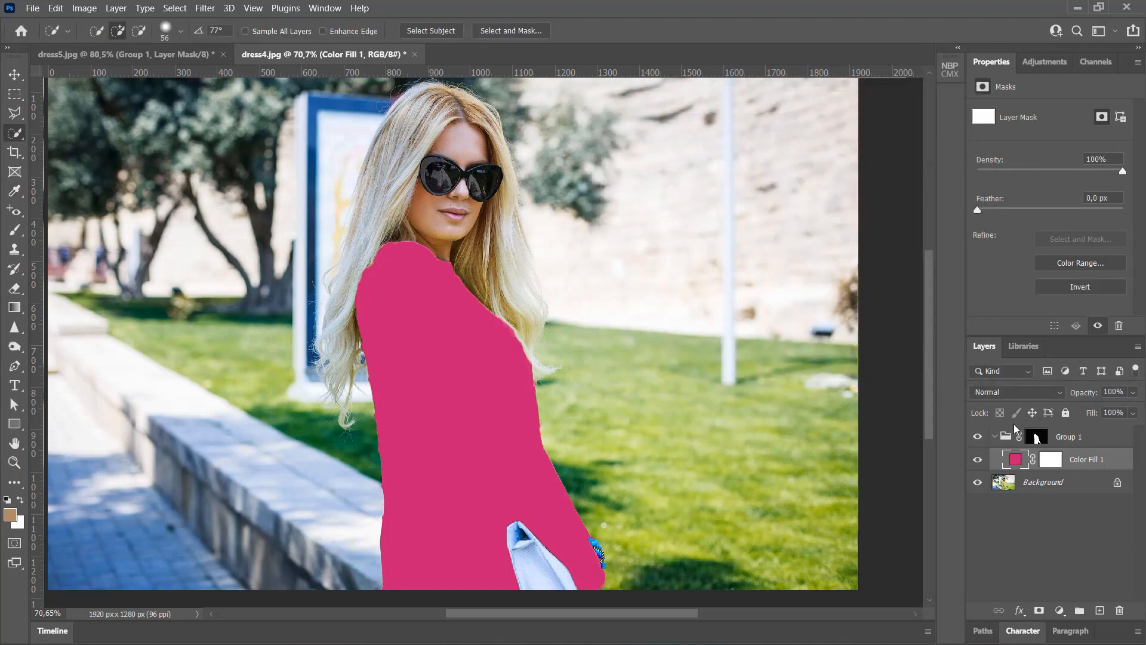
click(1009, 392)
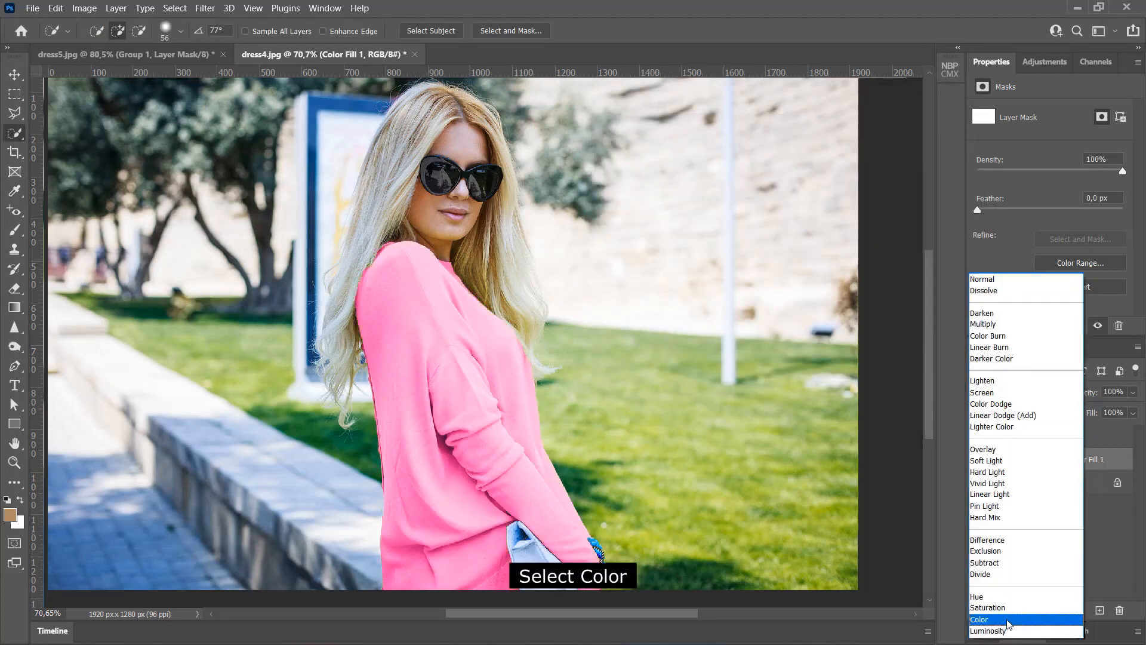
click(1009, 621)
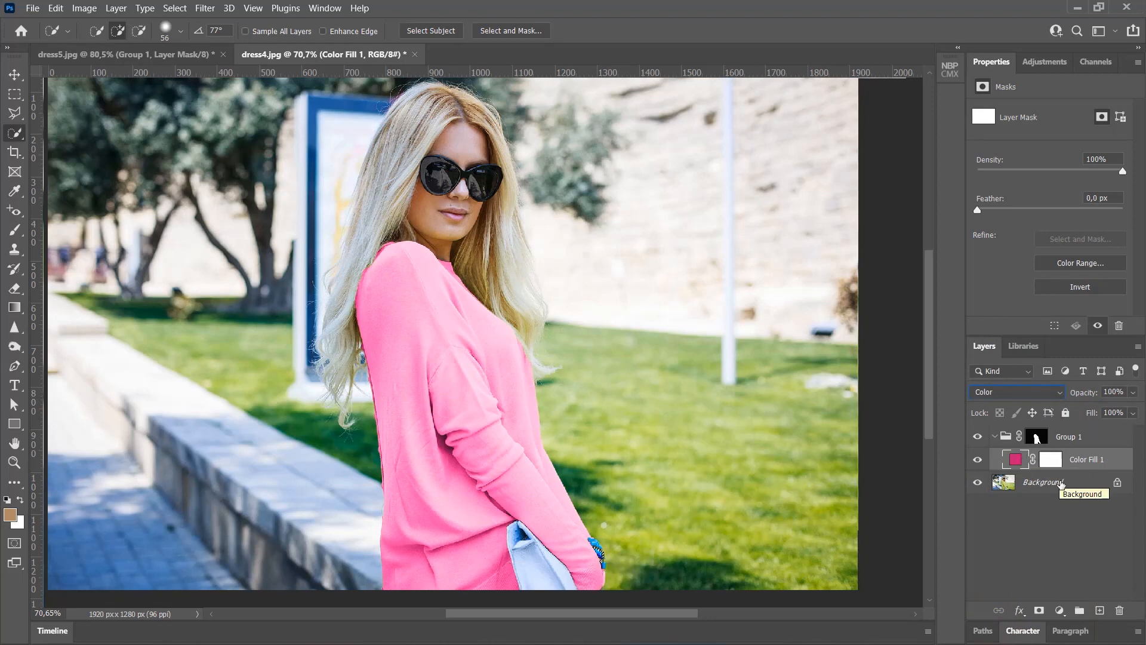
Add a Levels adjustment directly above the Background with input black 130, midtones 1,55 and output white 213.
click(1061, 483)
click(1060, 611)
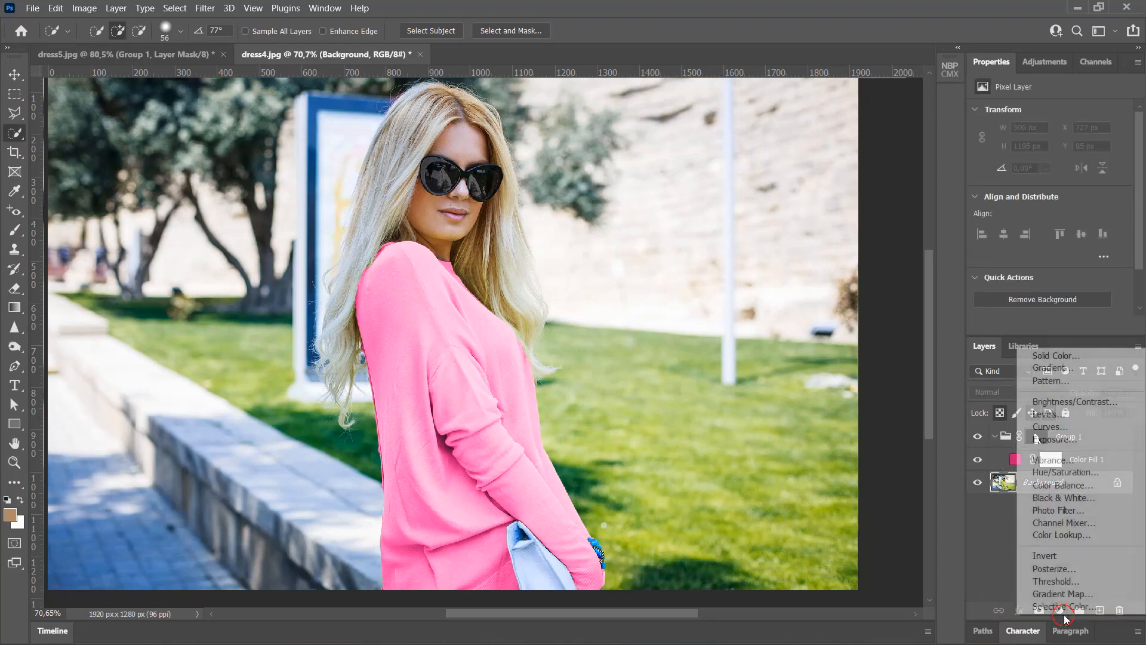
click(1091, 414)
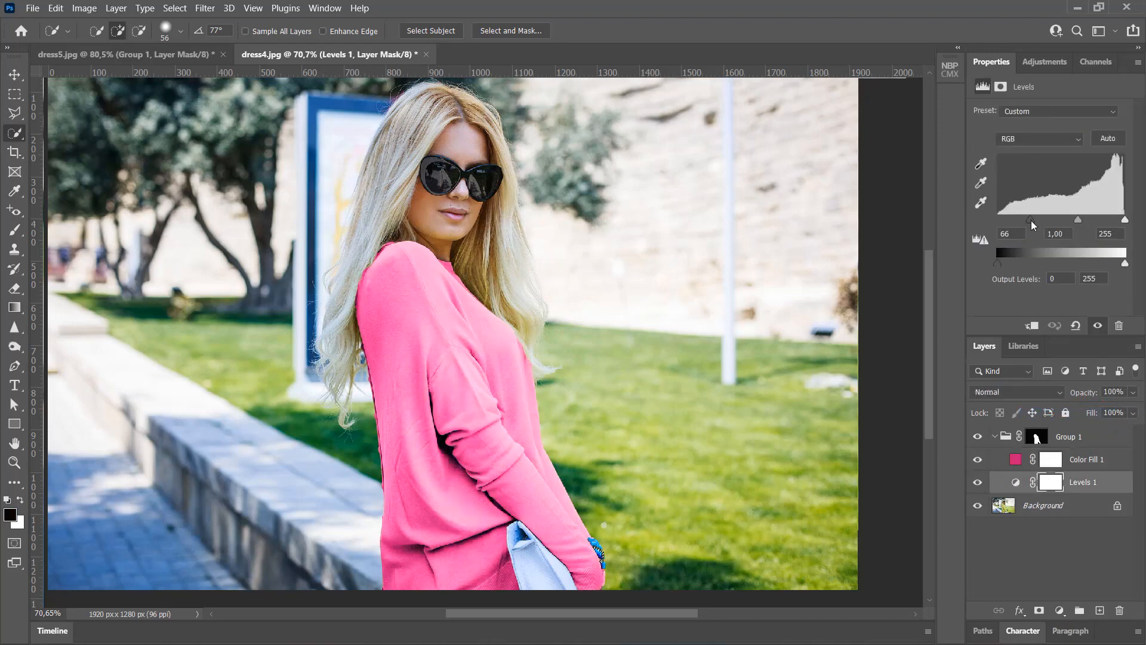
drag(1032, 222, 1096, 222)
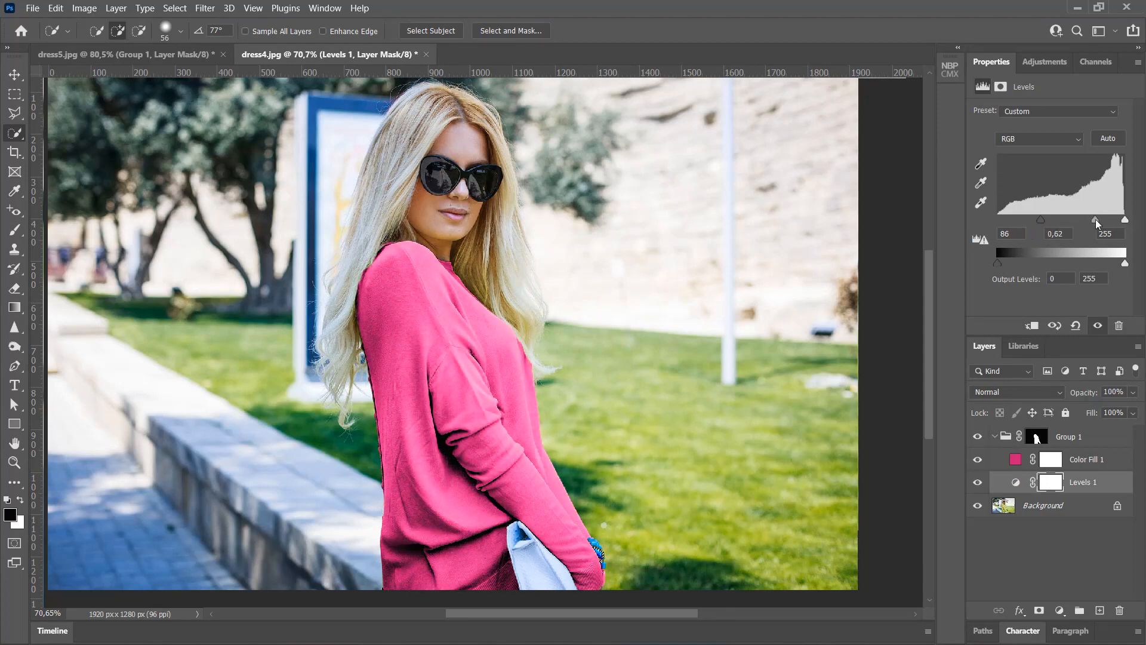
drag(1043, 224, 1106, 260)
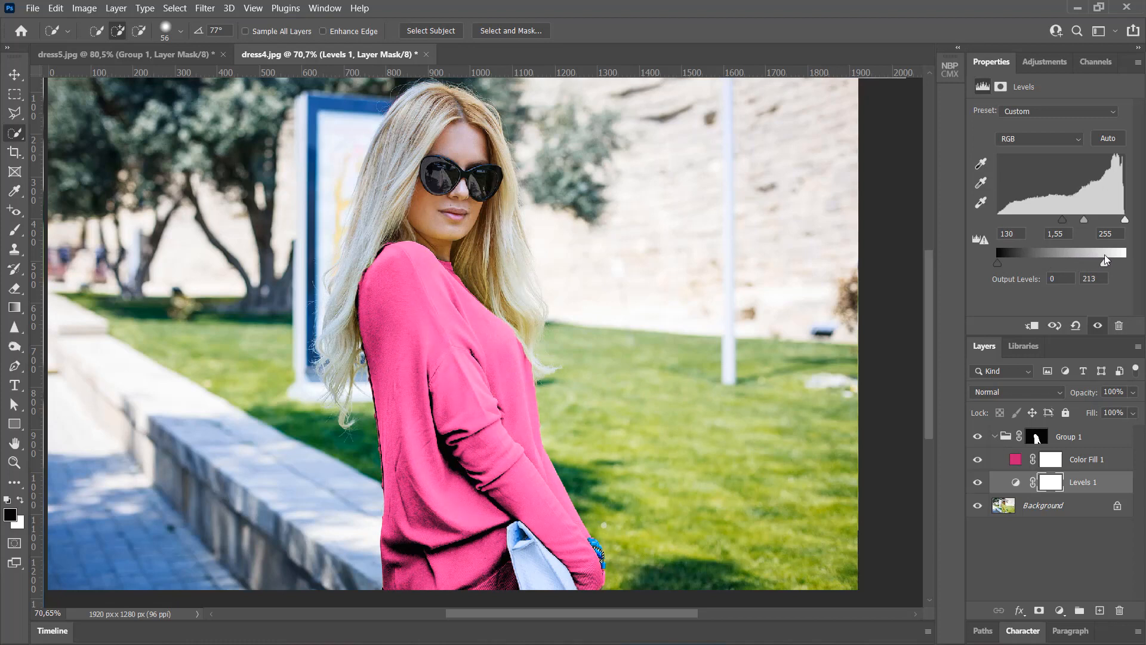